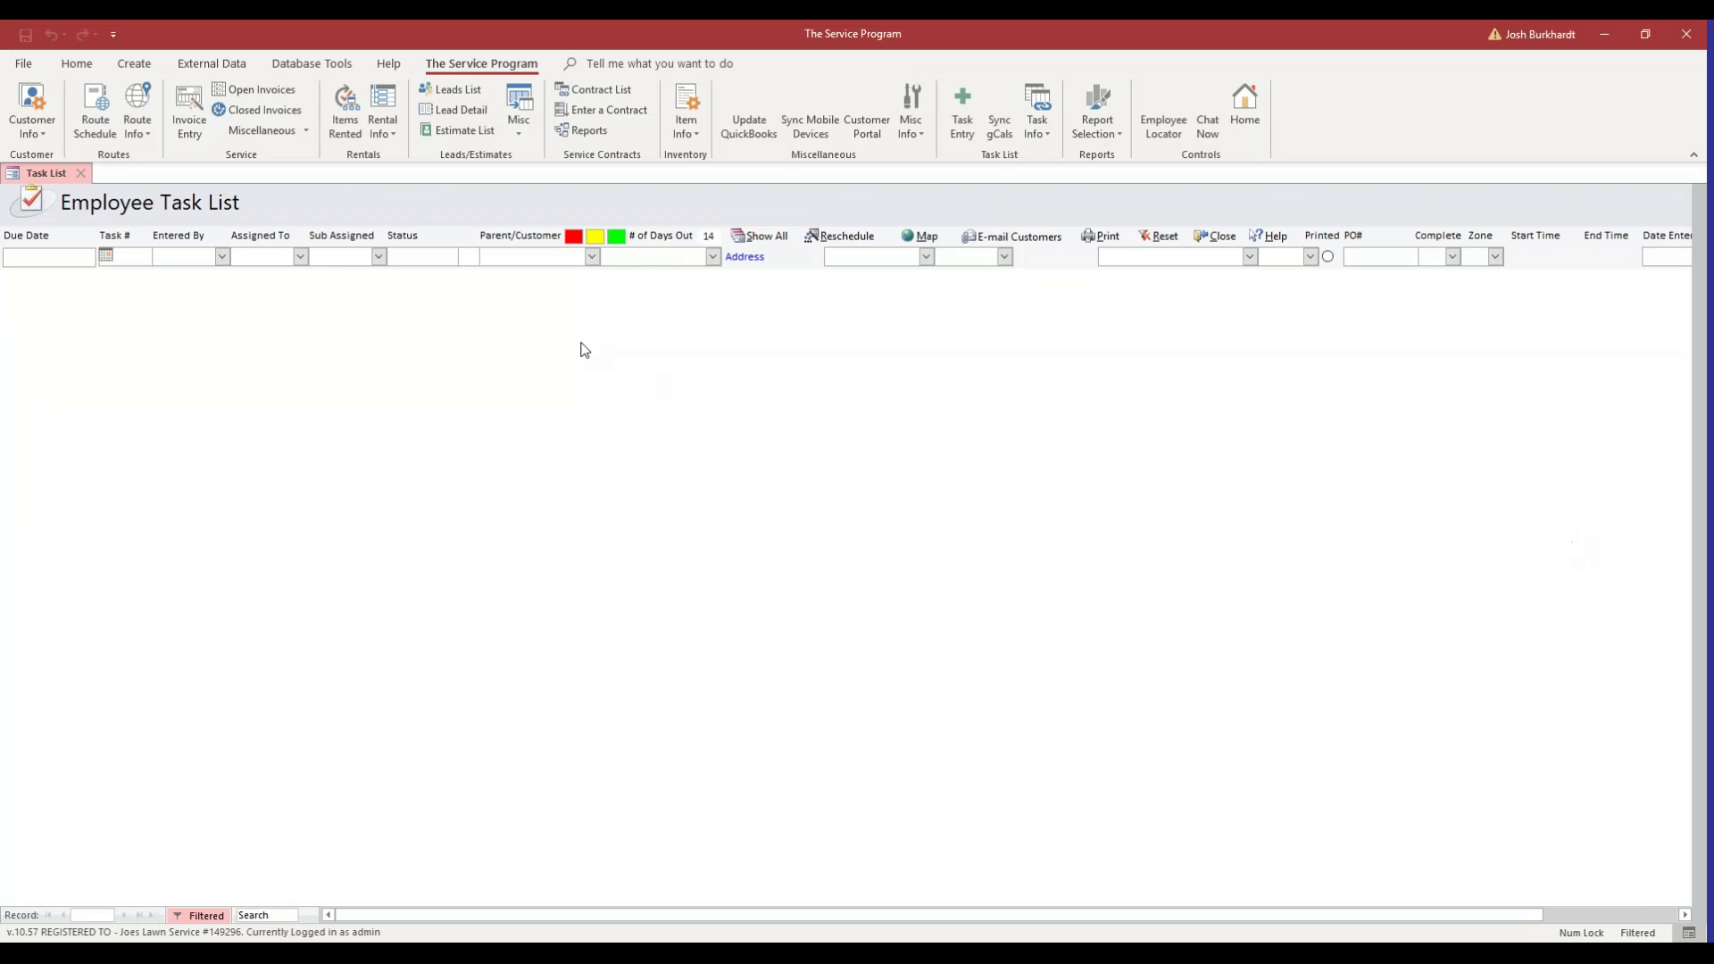
# Open the customer Memorized Transaction List and review the last posted dates of the listed transactions.
pyautogui.click(50, 134)
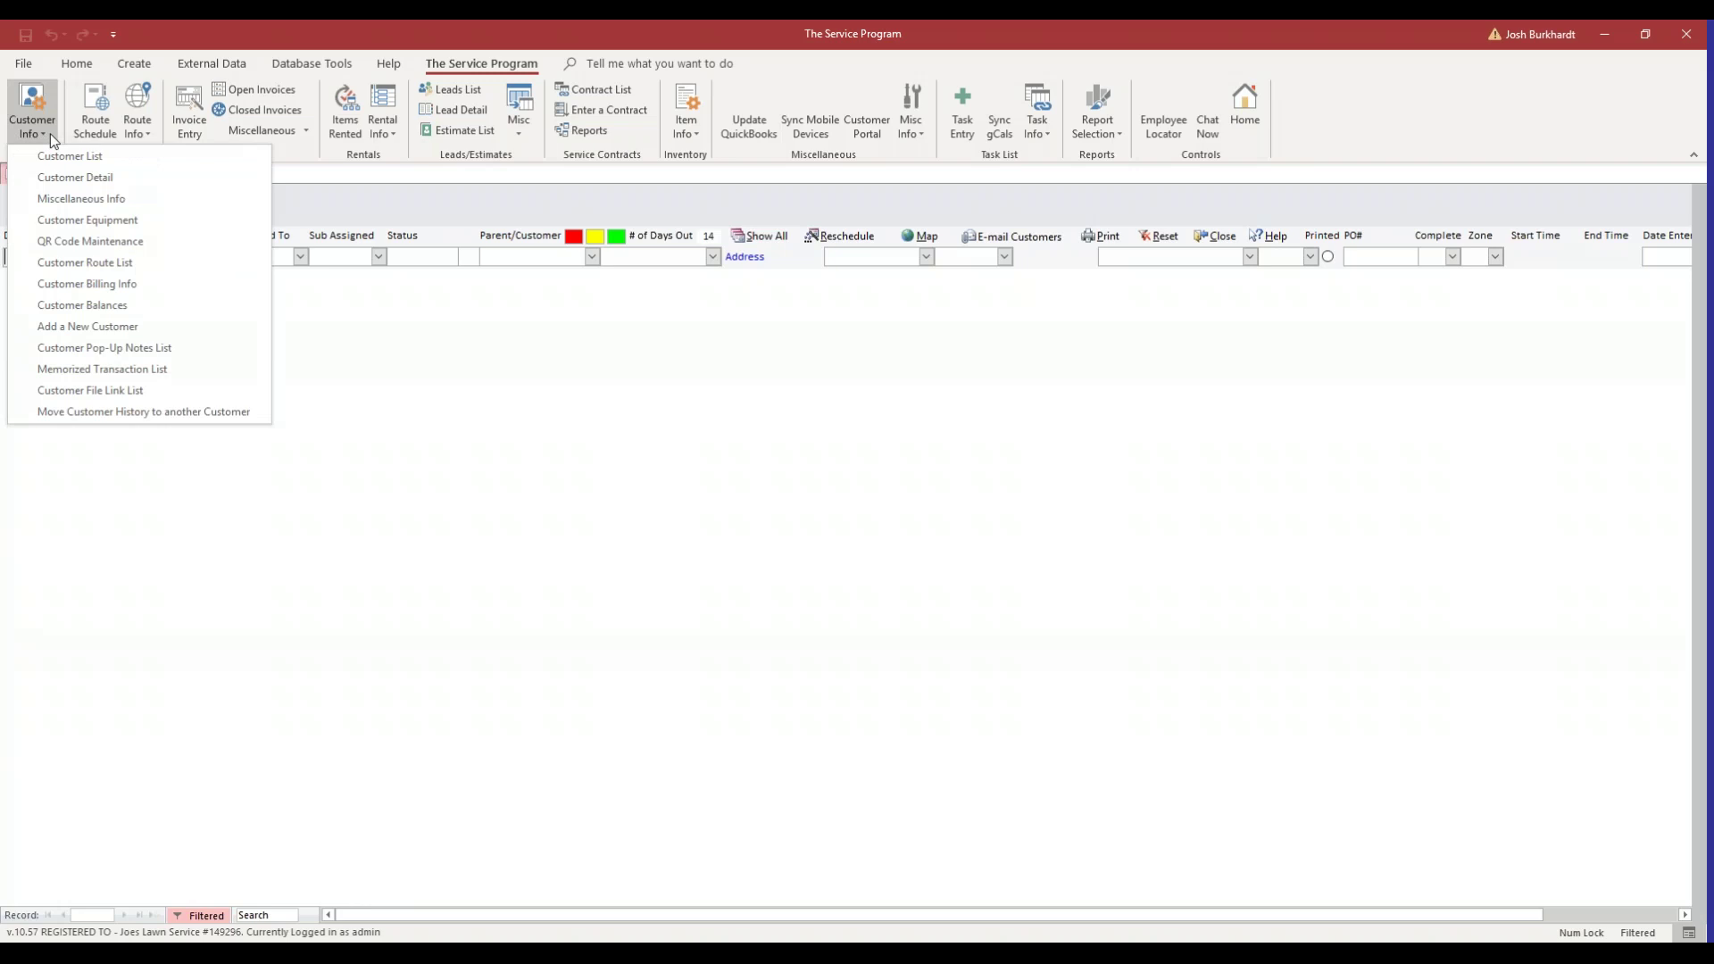
pyautogui.click(88, 367)
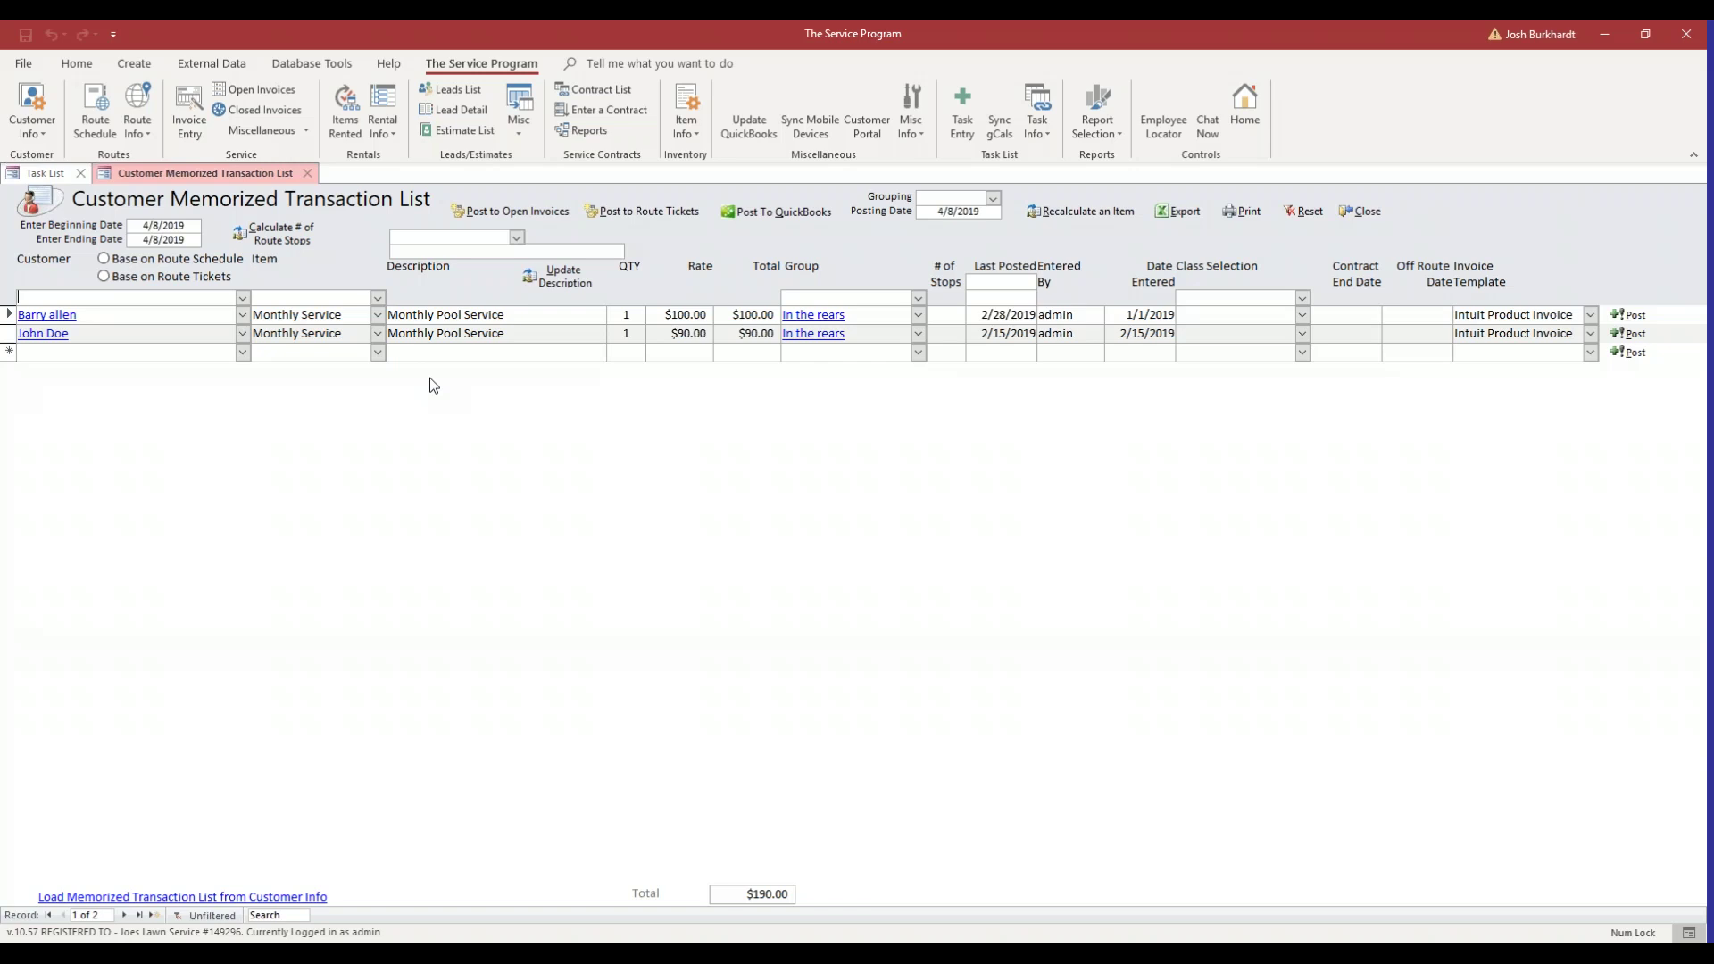
pyautogui.click(1027, 283)
pyautogui.click(1002, 332)
pyautogui.click(993, 315)
pyautogui.click(987, 333)
pyautogui.moveTo(982, 334); pyautogui.dragTo(1157, 339)
# Filter the memorized transactions to last posted dates from 2/1/2019 to 2/28/2019.
pyautogui.click(1010, 284)
pyautogui.click(1046, 281)
pyautogui.click(897, 299)
pyautogui.click(901, 304)
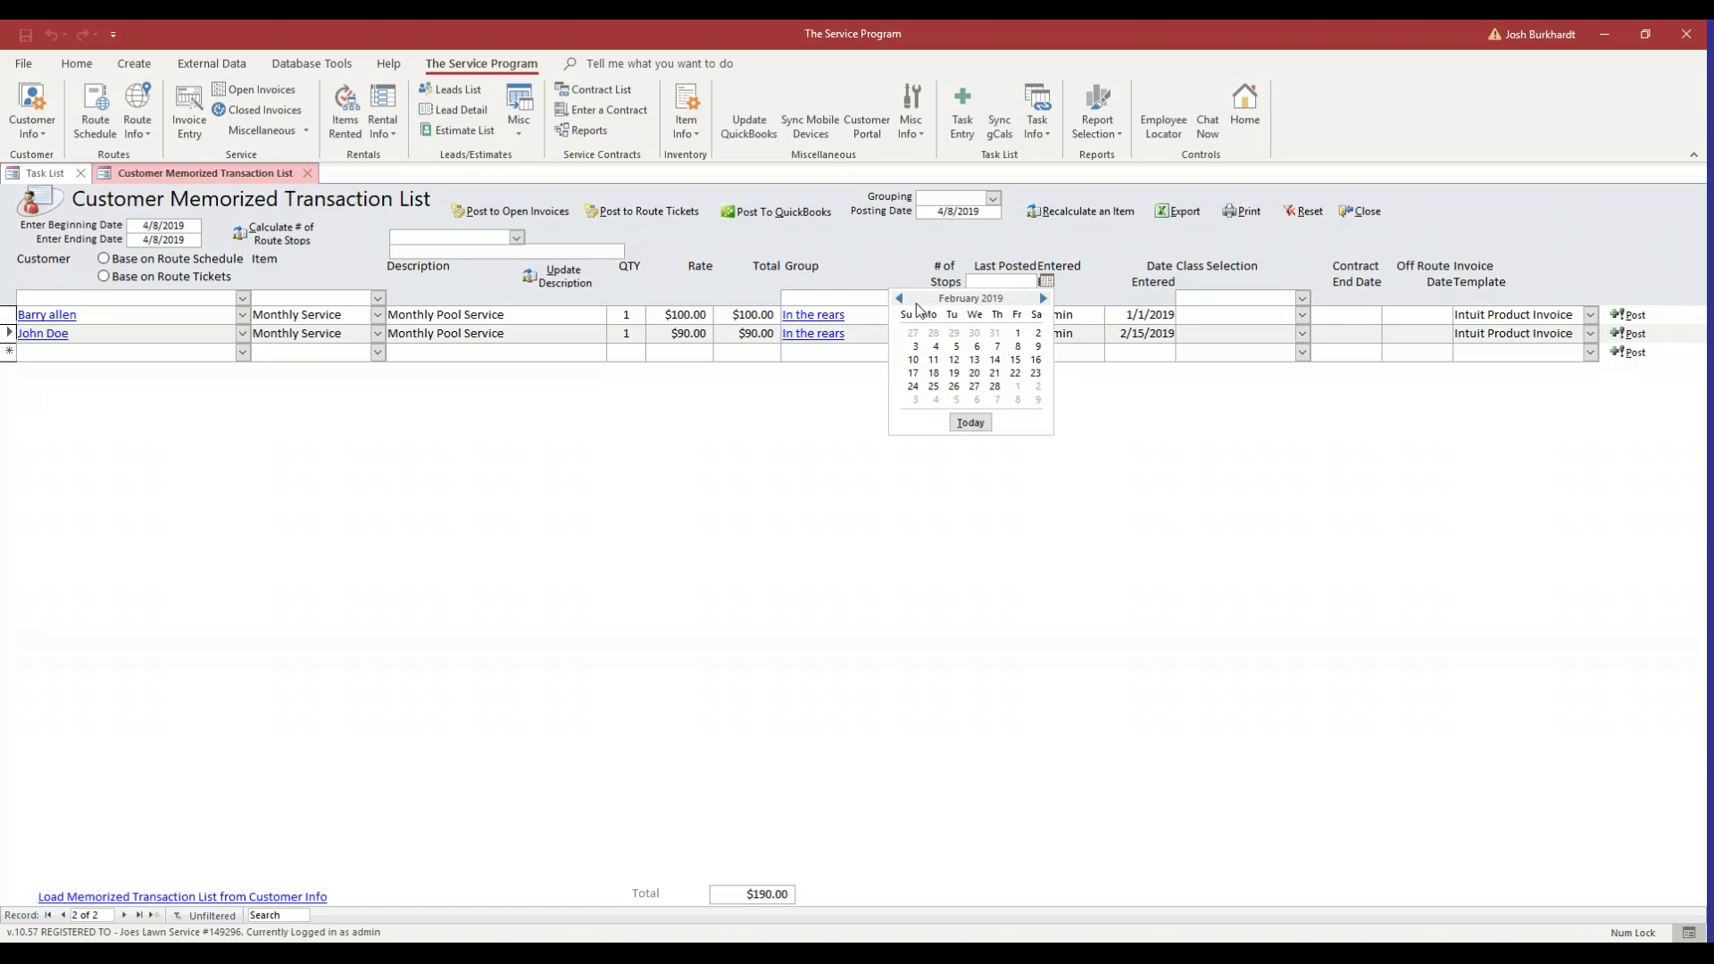
pyautogui.click(1017, 333)
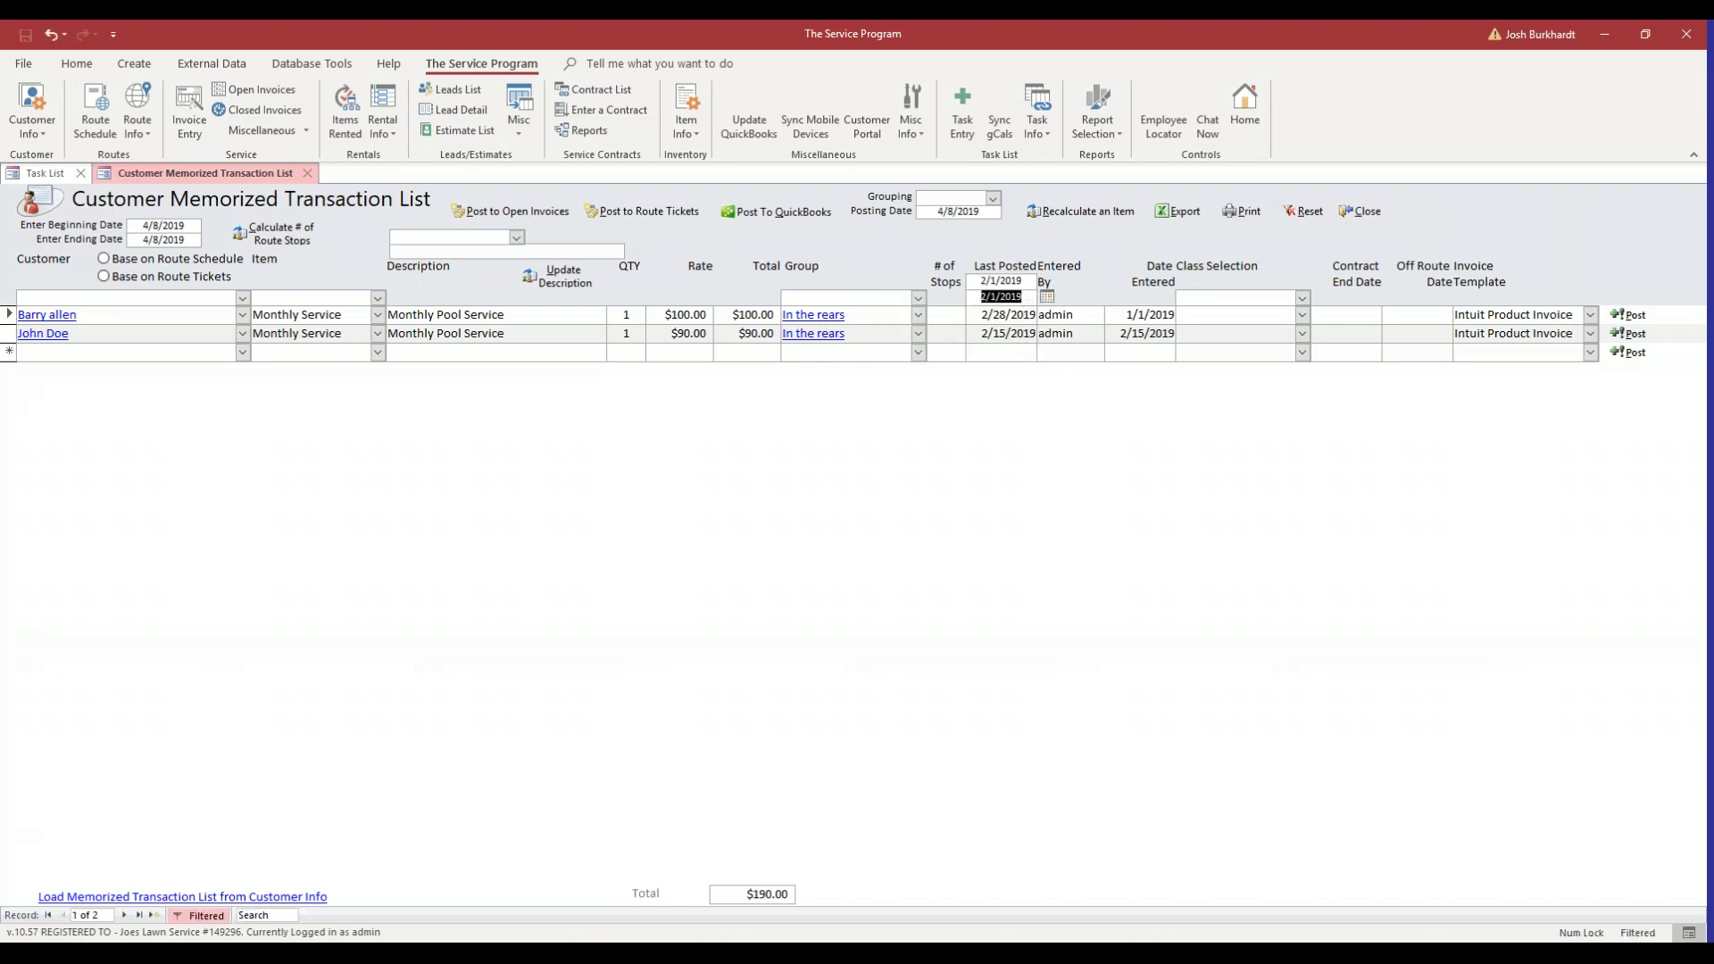
pyautogui.click(1046, 296)
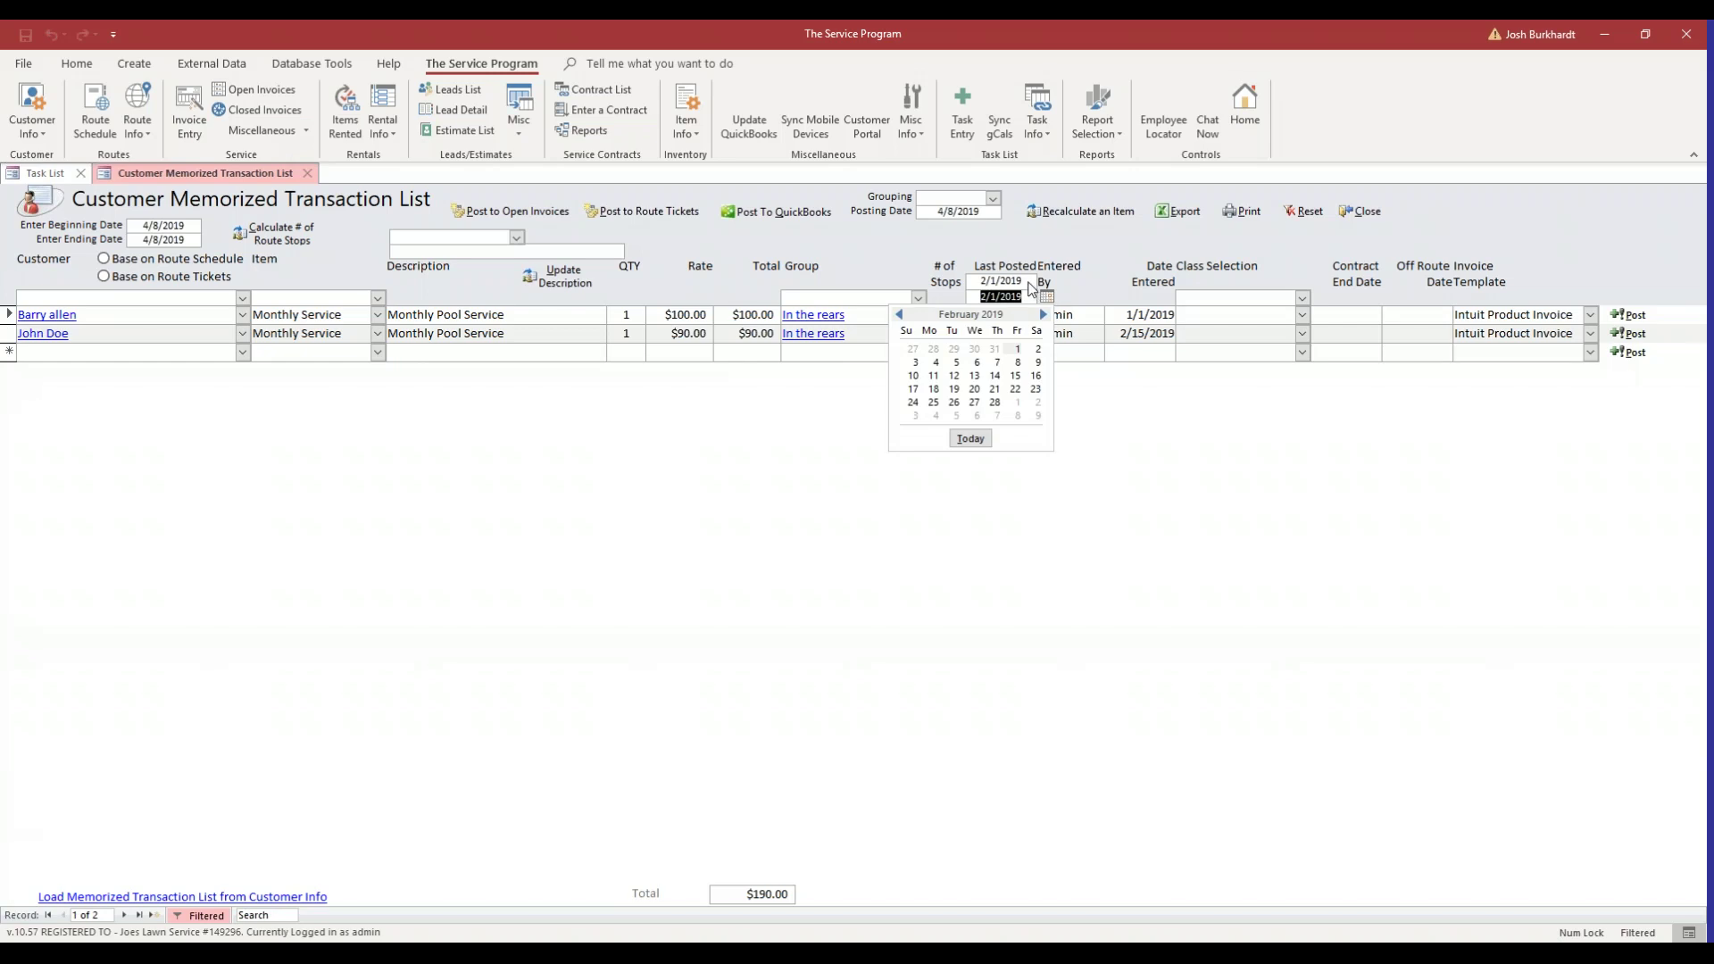
pyautogui.click(993, 405)
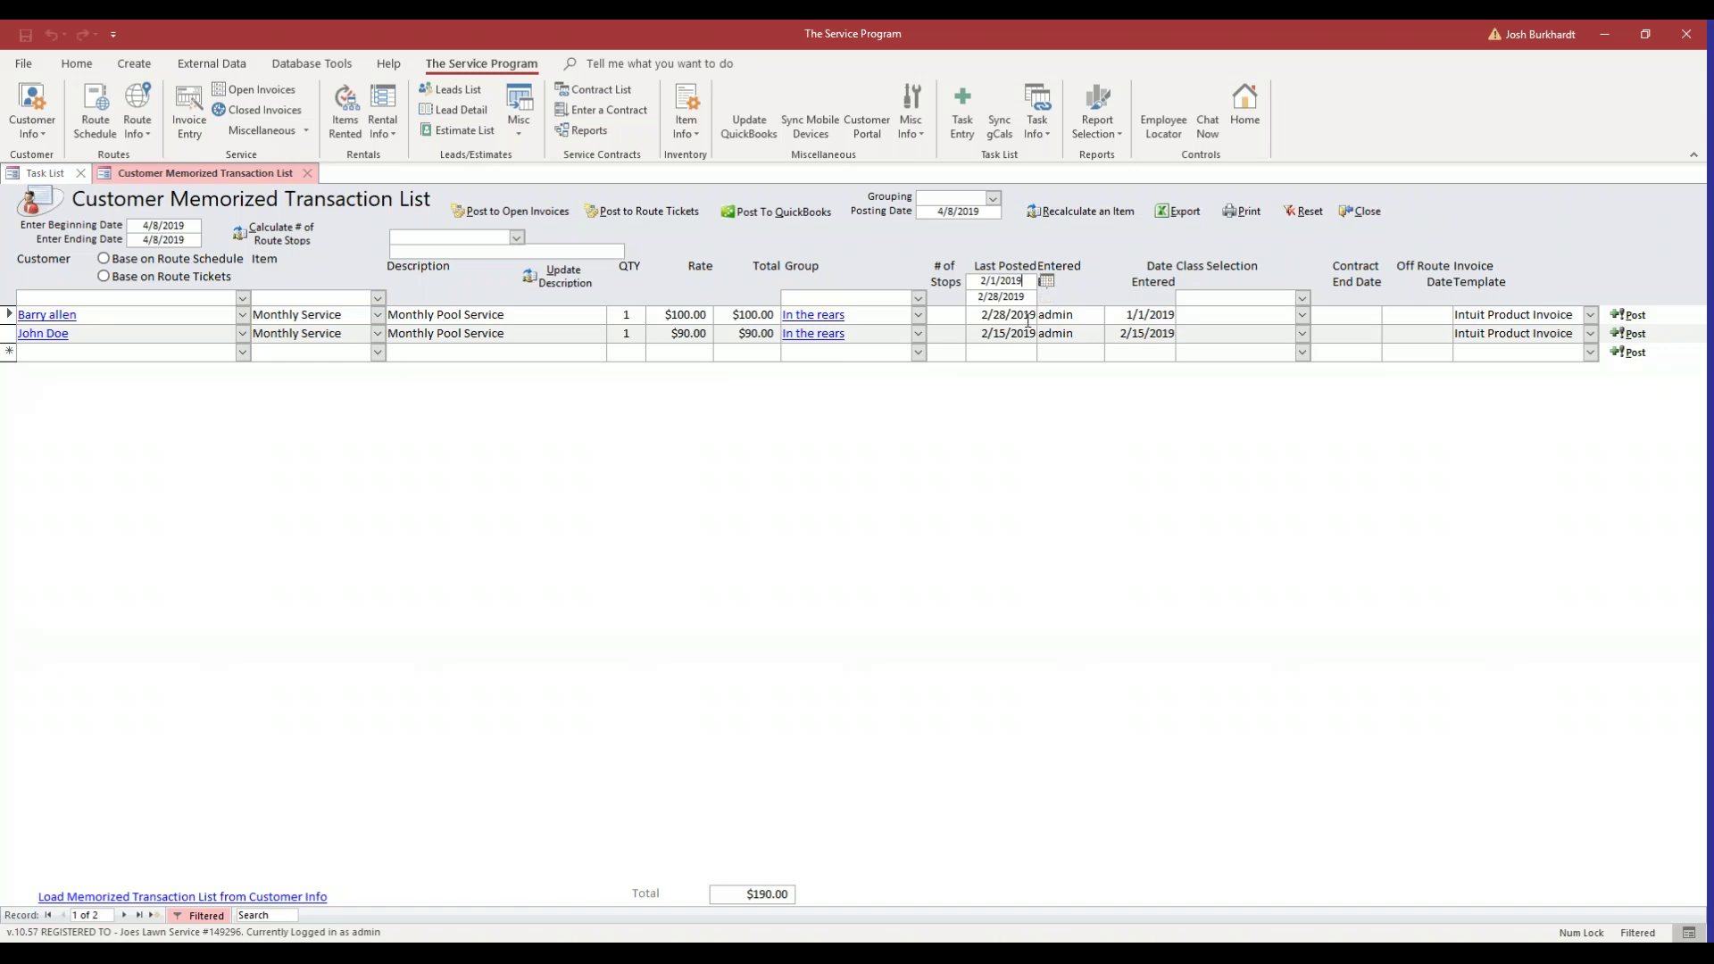
pyautogui.click(870, 319)
# Set the grouping of the memorized transactions to "In the rears".
pyautogui.click(993, 199)
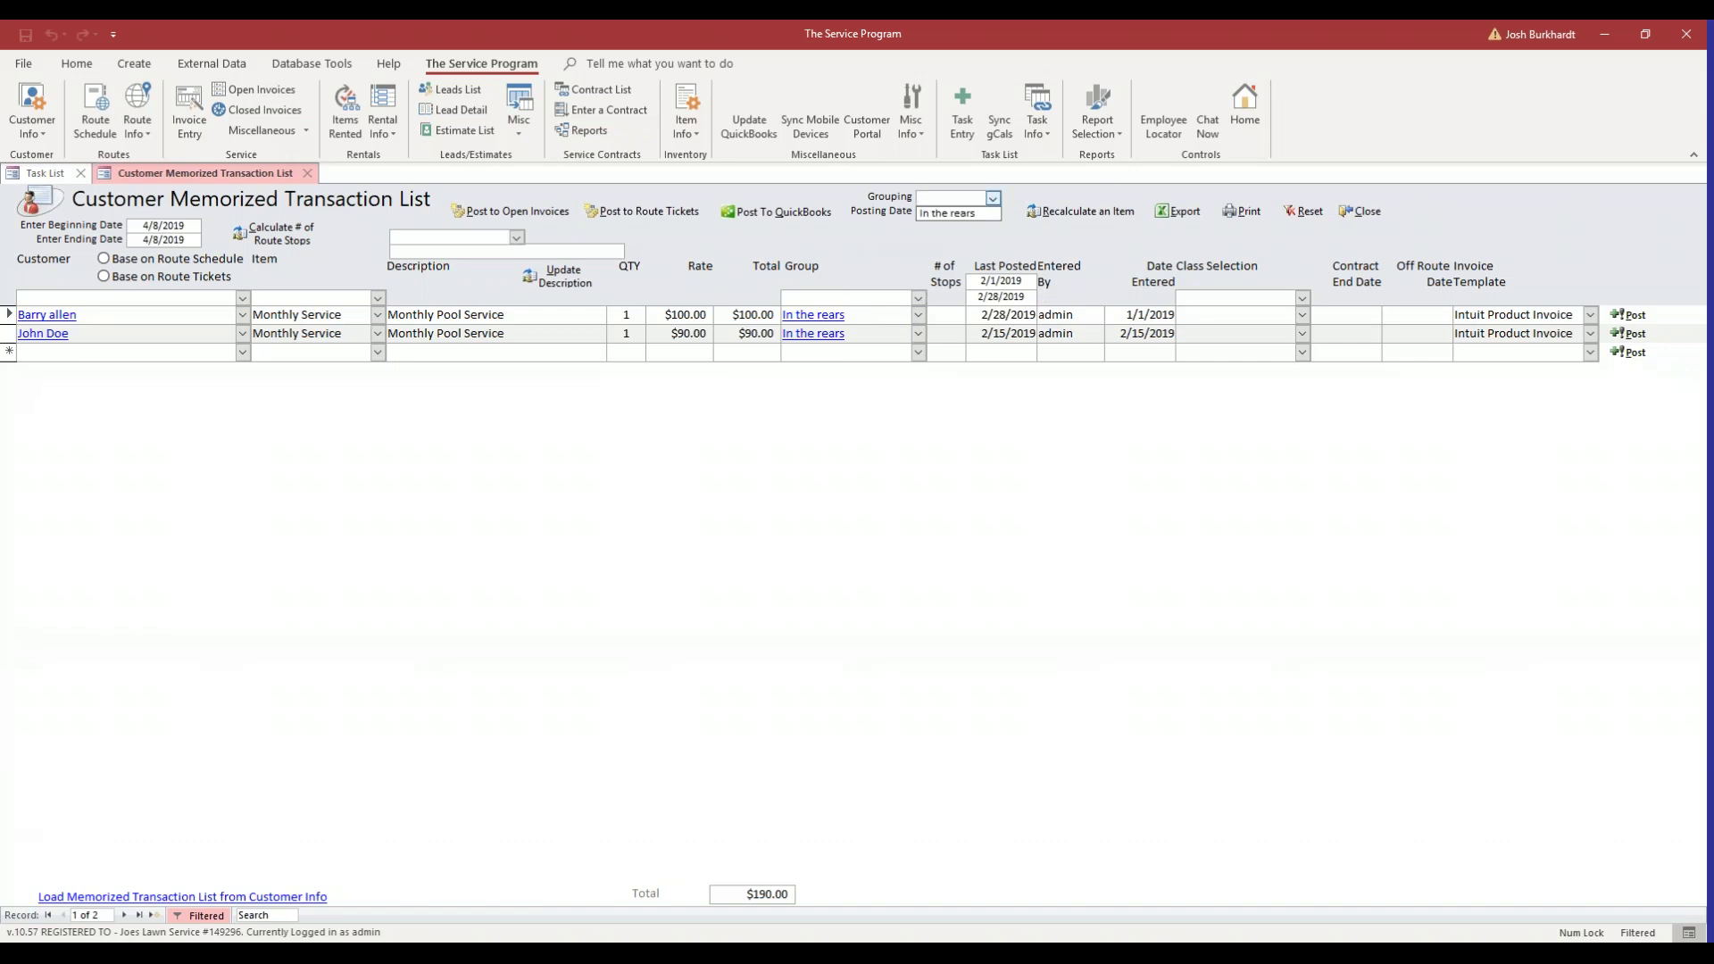
pyautogui.click(946, 213)
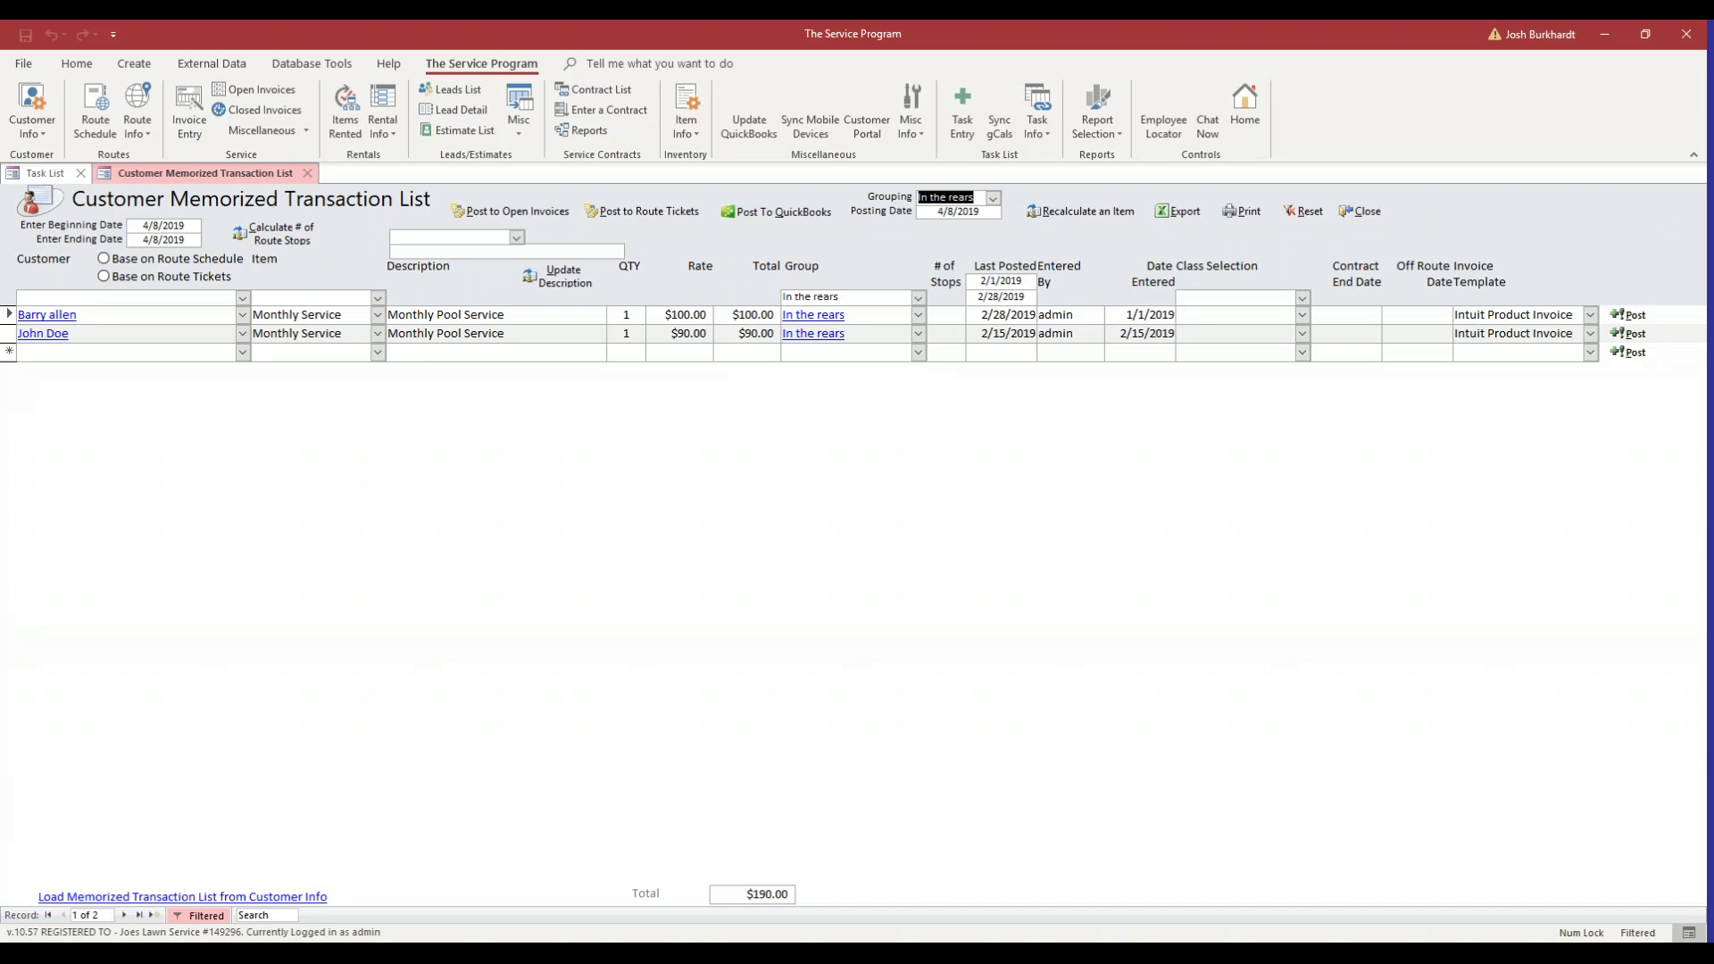
pyautogui.click(992, 197)
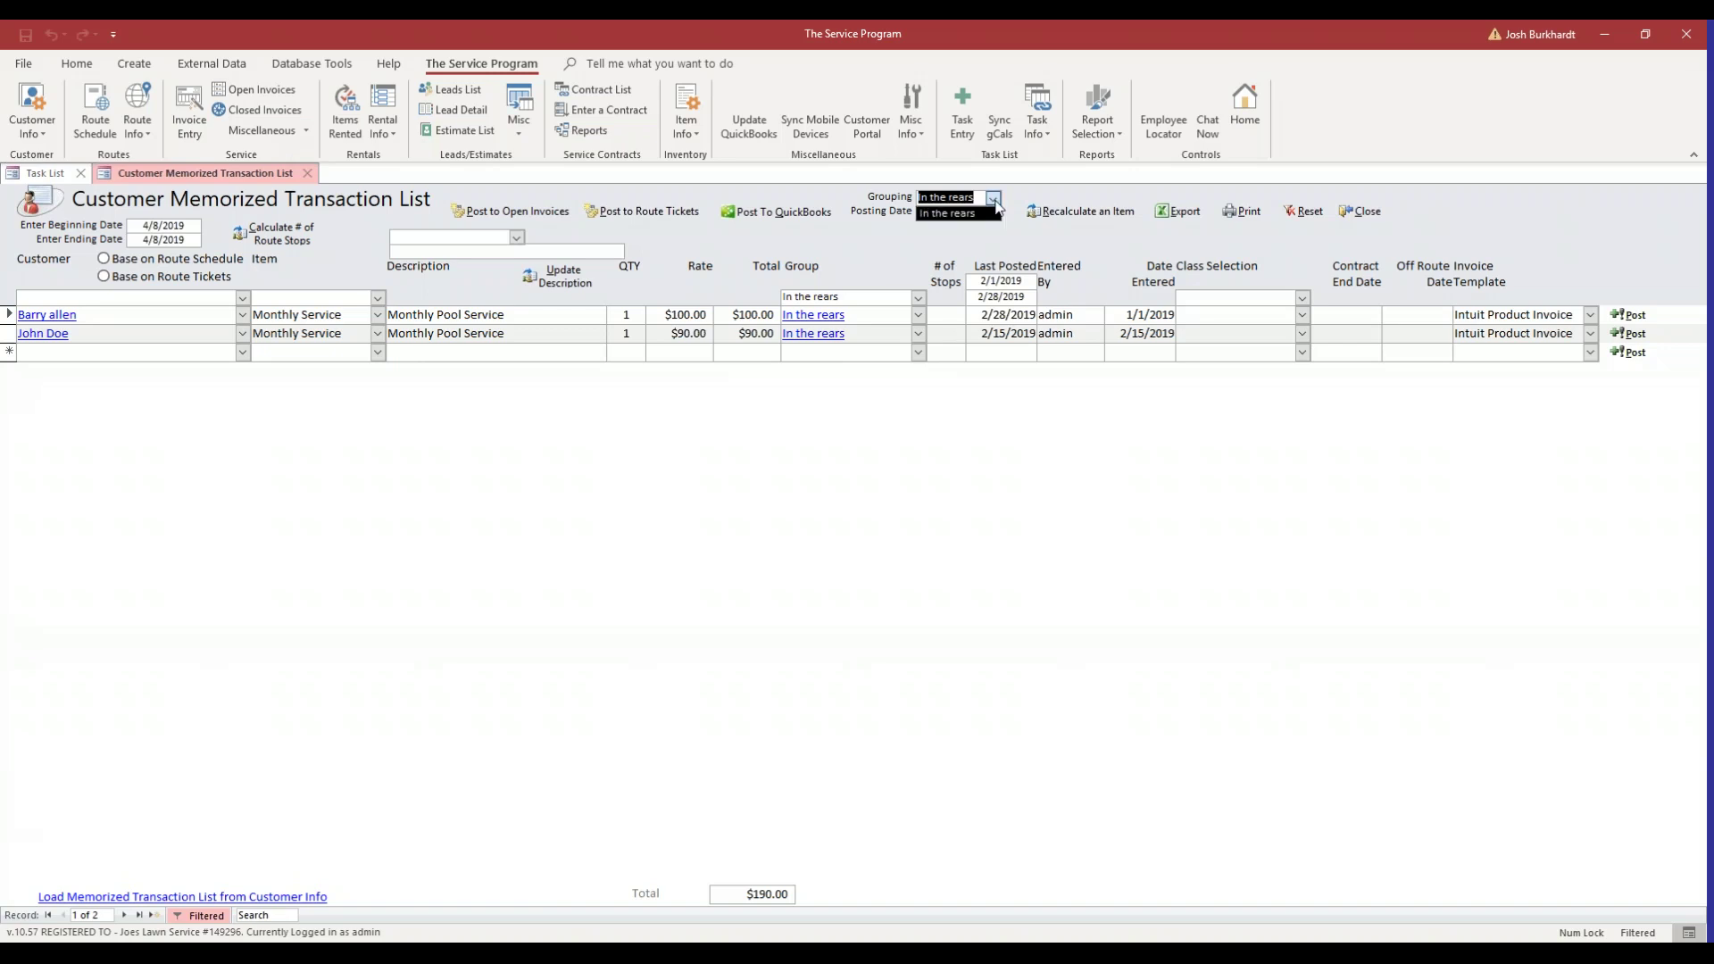
pyautogui.click(992, 215)
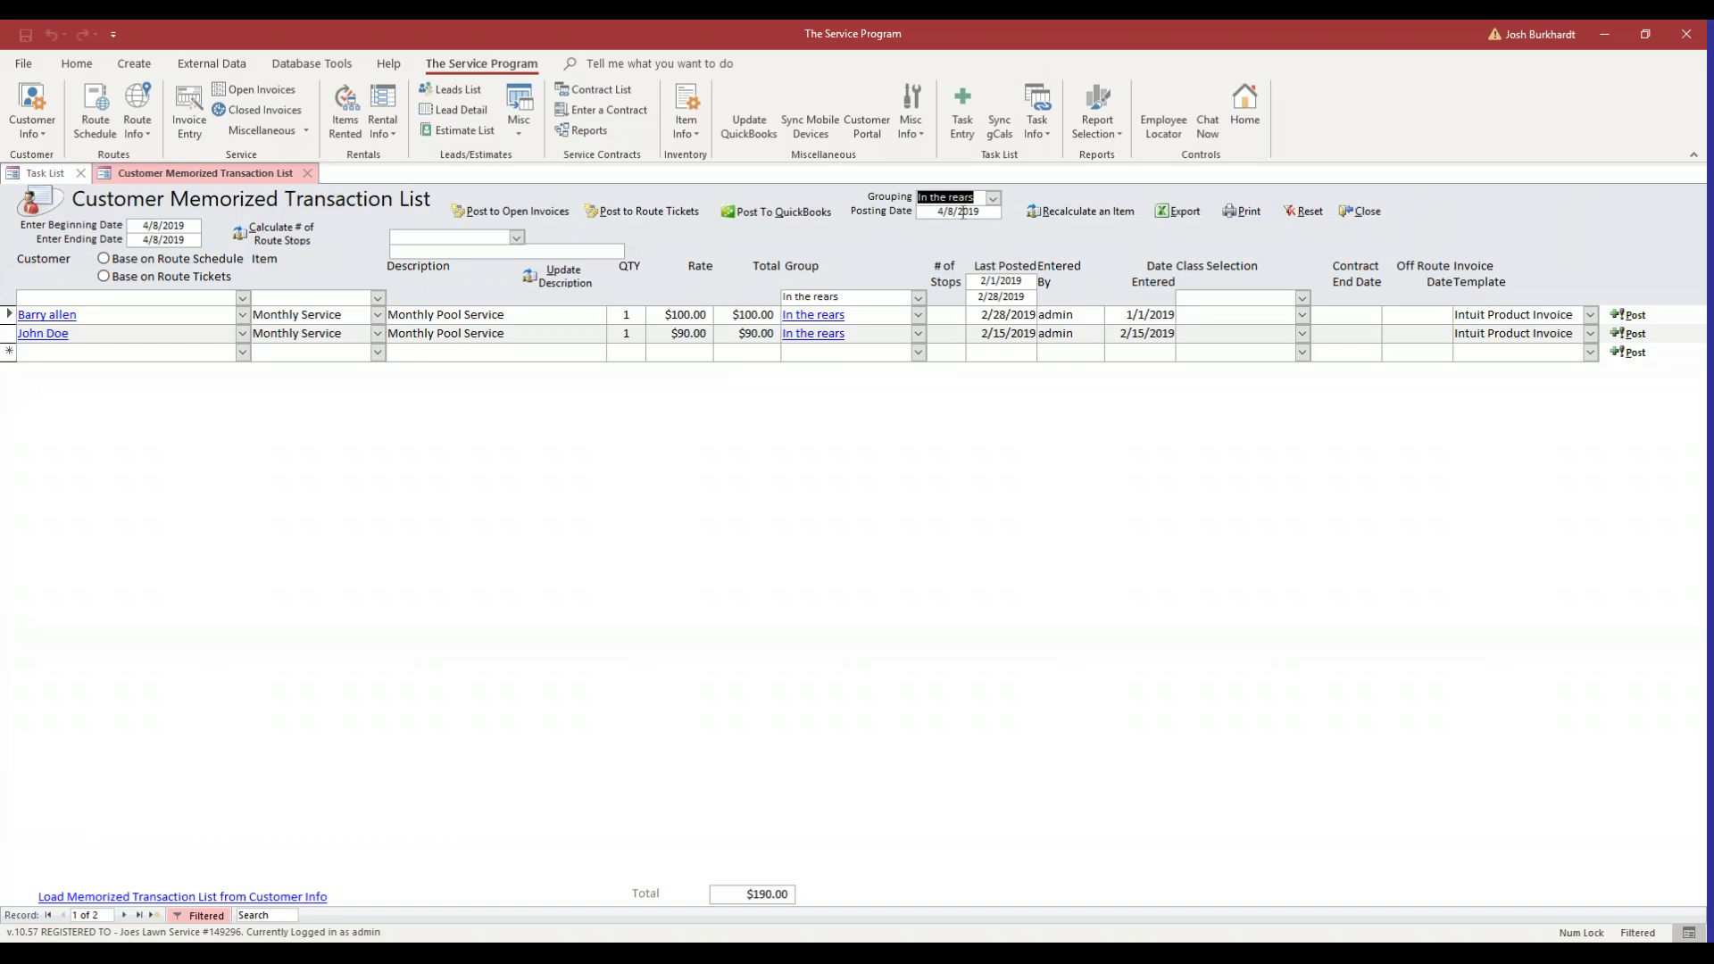
# Set the posting date of the memorized transactions to 3/31/2019.
pyautogui.click(962, 211)
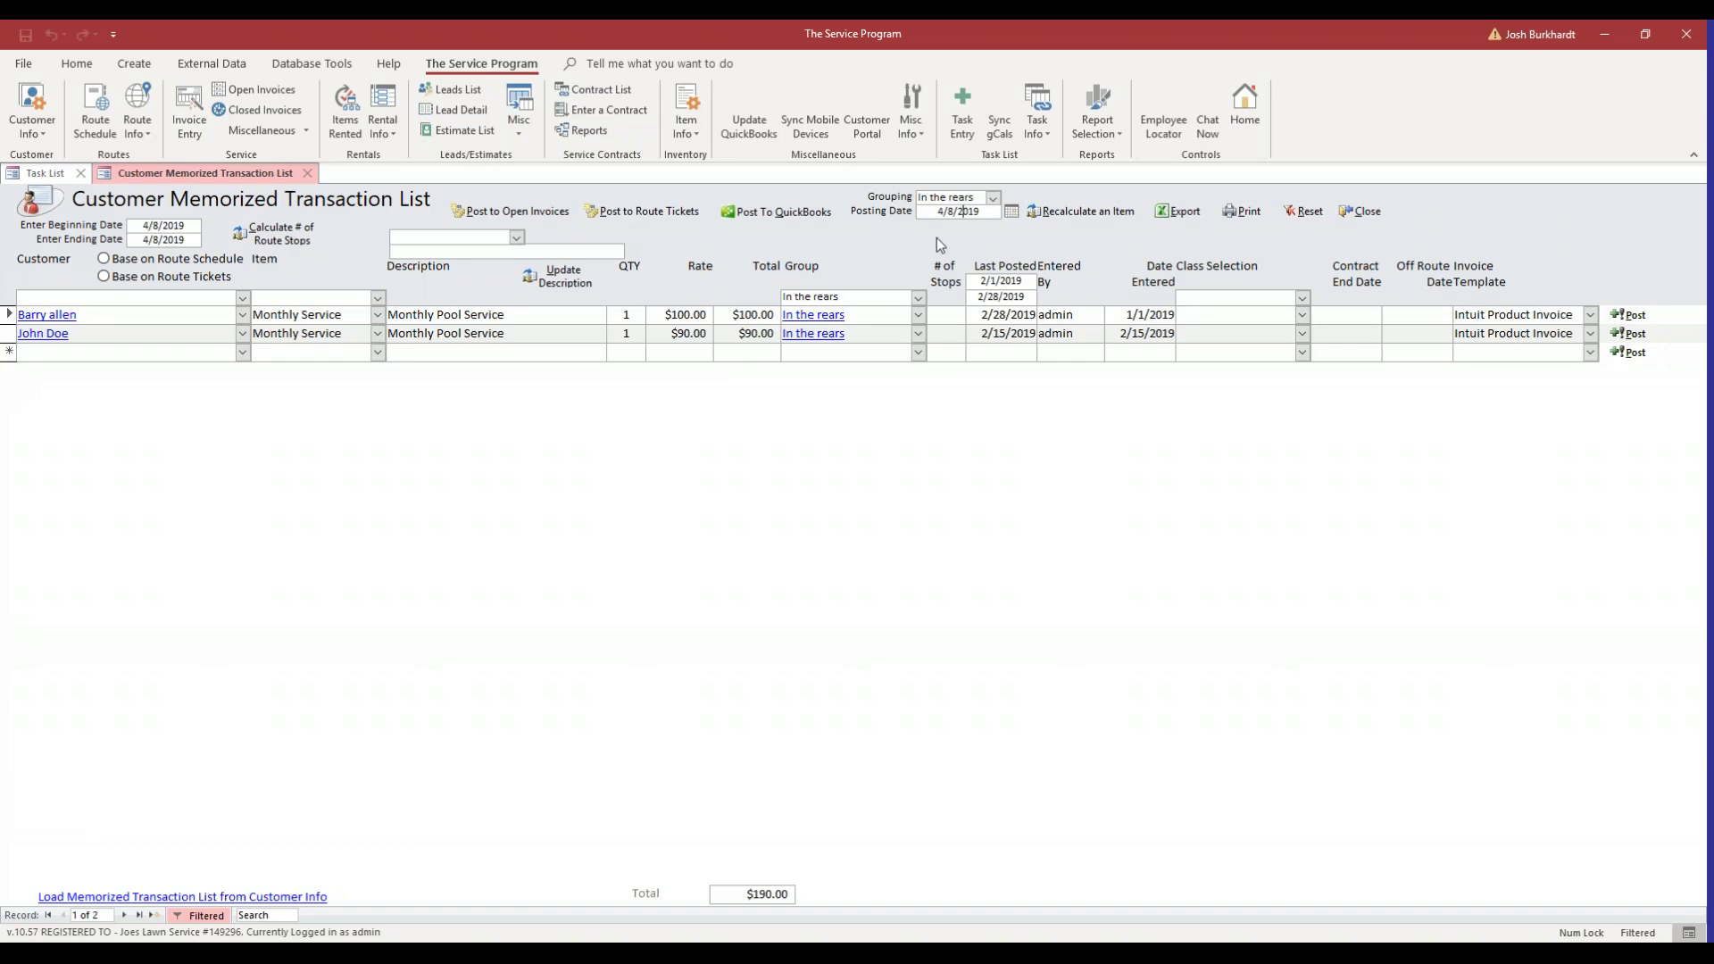
pyautogui.click(1012, 213)
pyautogui.click(1008, 229)
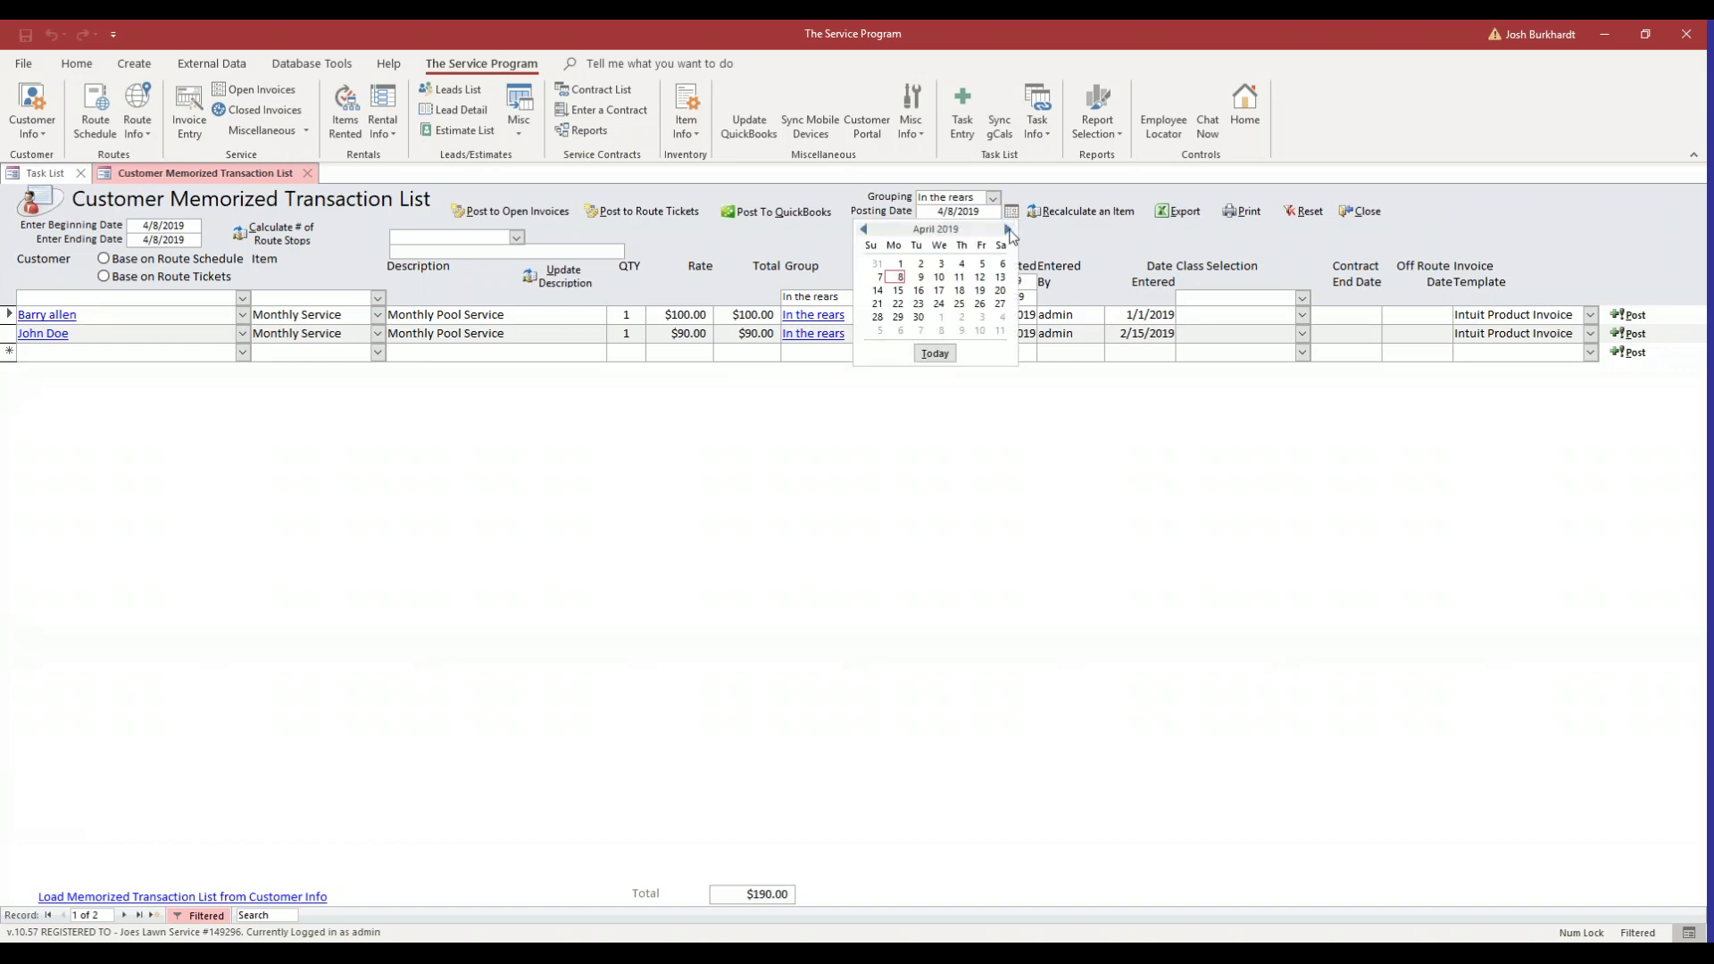
pyautogui.click(864, 230)
pyautogui.click(865, 230)
pyautogui.click(878, 330)
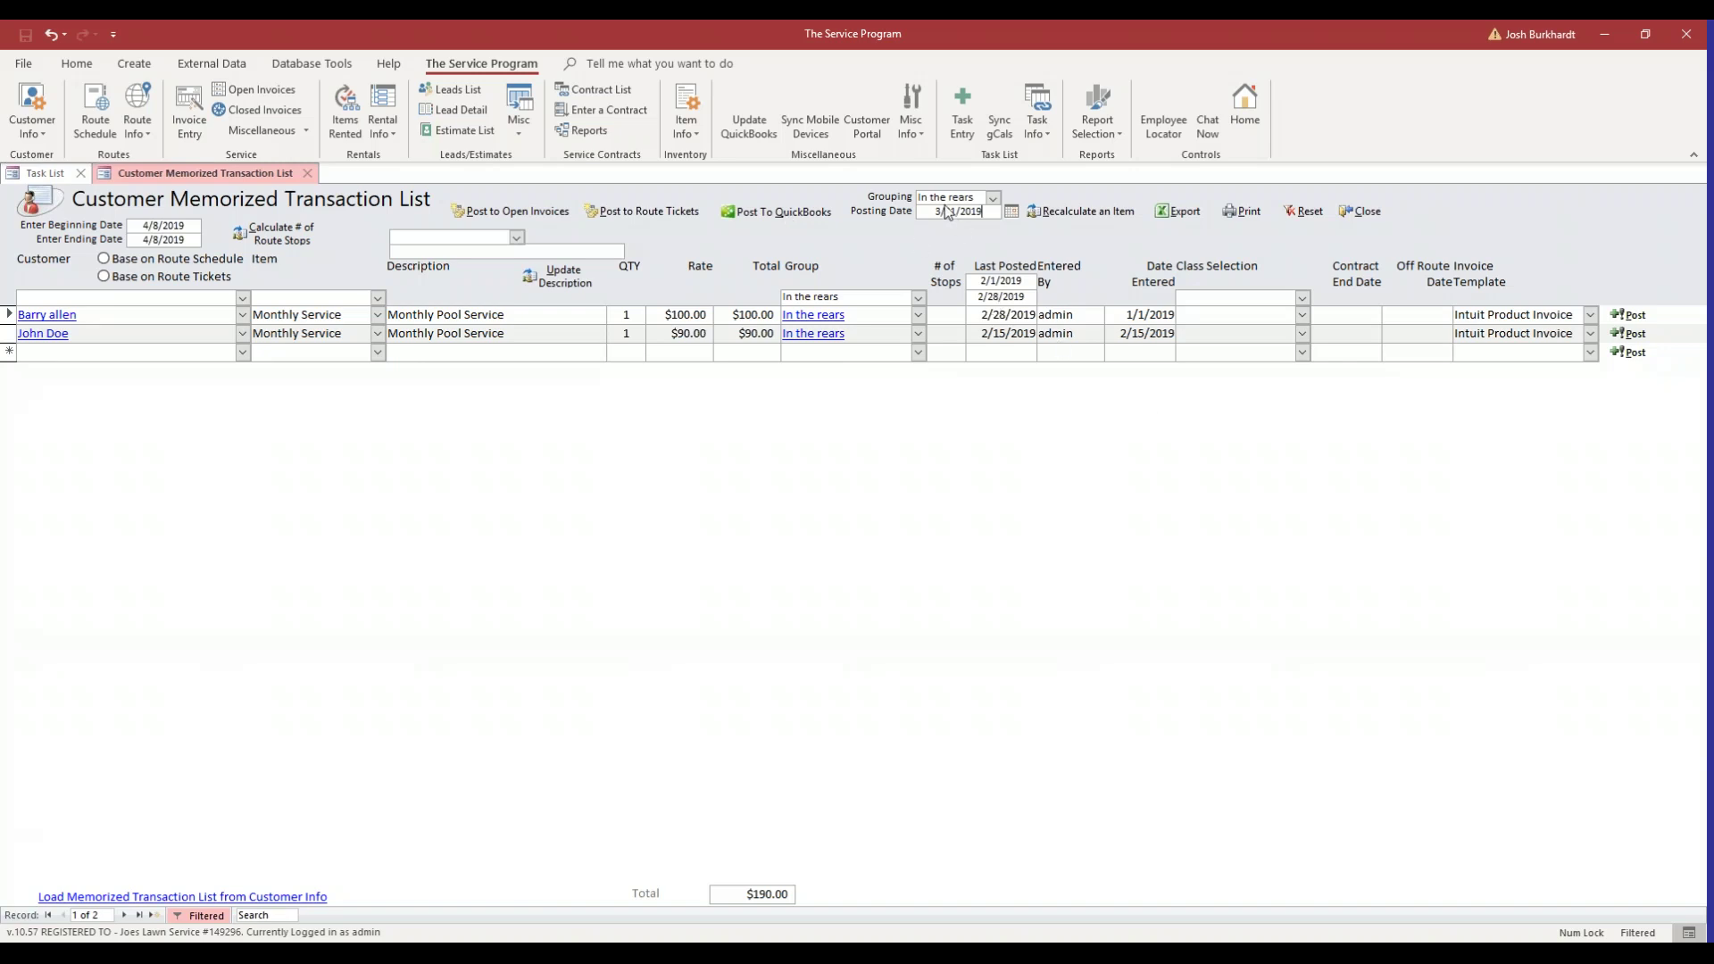
# Post the filtered memorized transactions as route tickets and accept the confirmation.
pyautogui.click(681, 210)
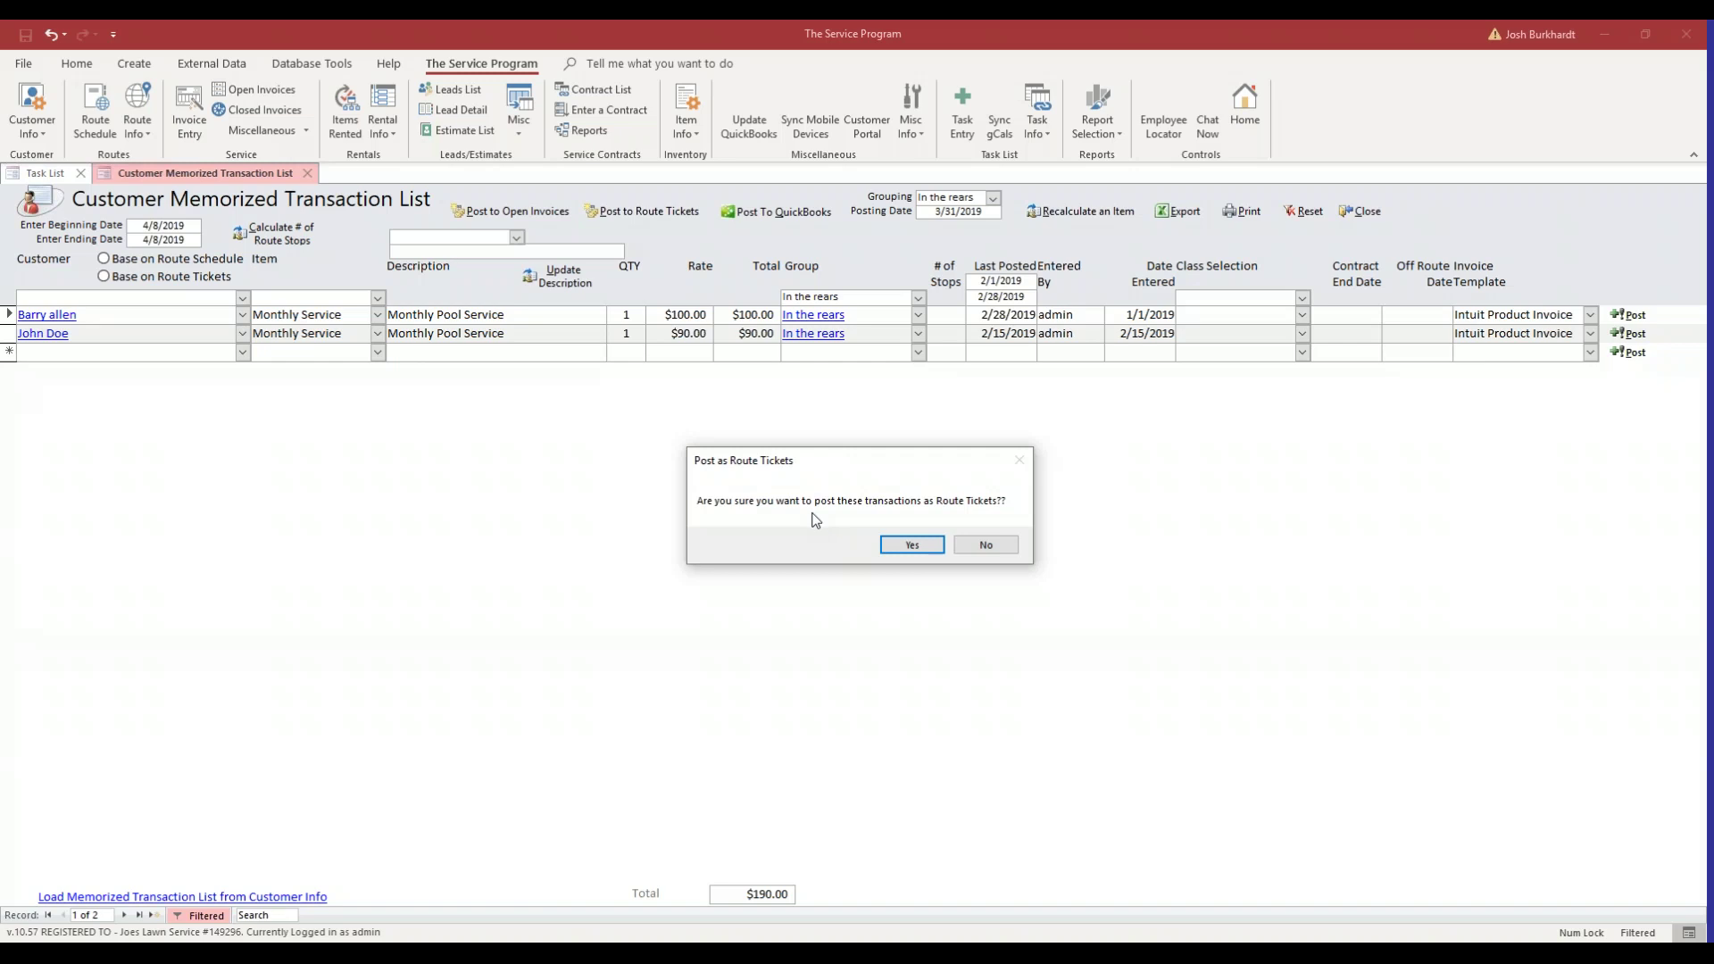
pyautogui.click(896, 543)
pyautogui.press('Return')
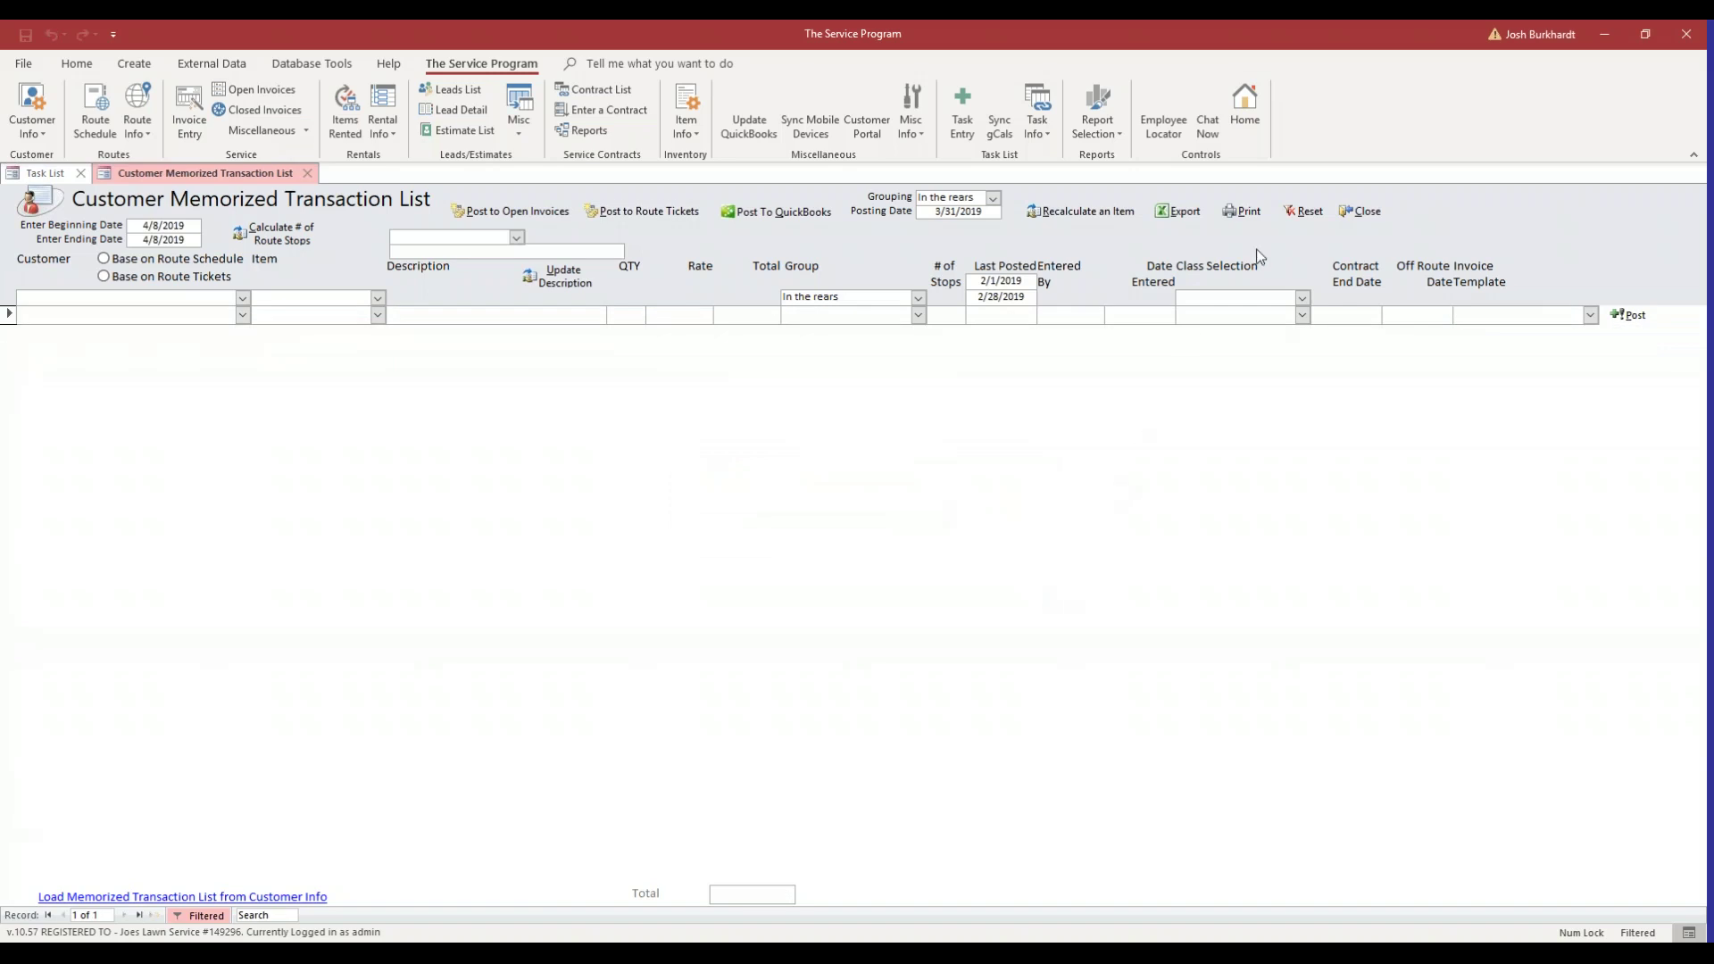
# Close the memorized transaction list, then open the route tickets pending to post and review their dates, descriptions and totals.
pyautogui.click(1360, 214)
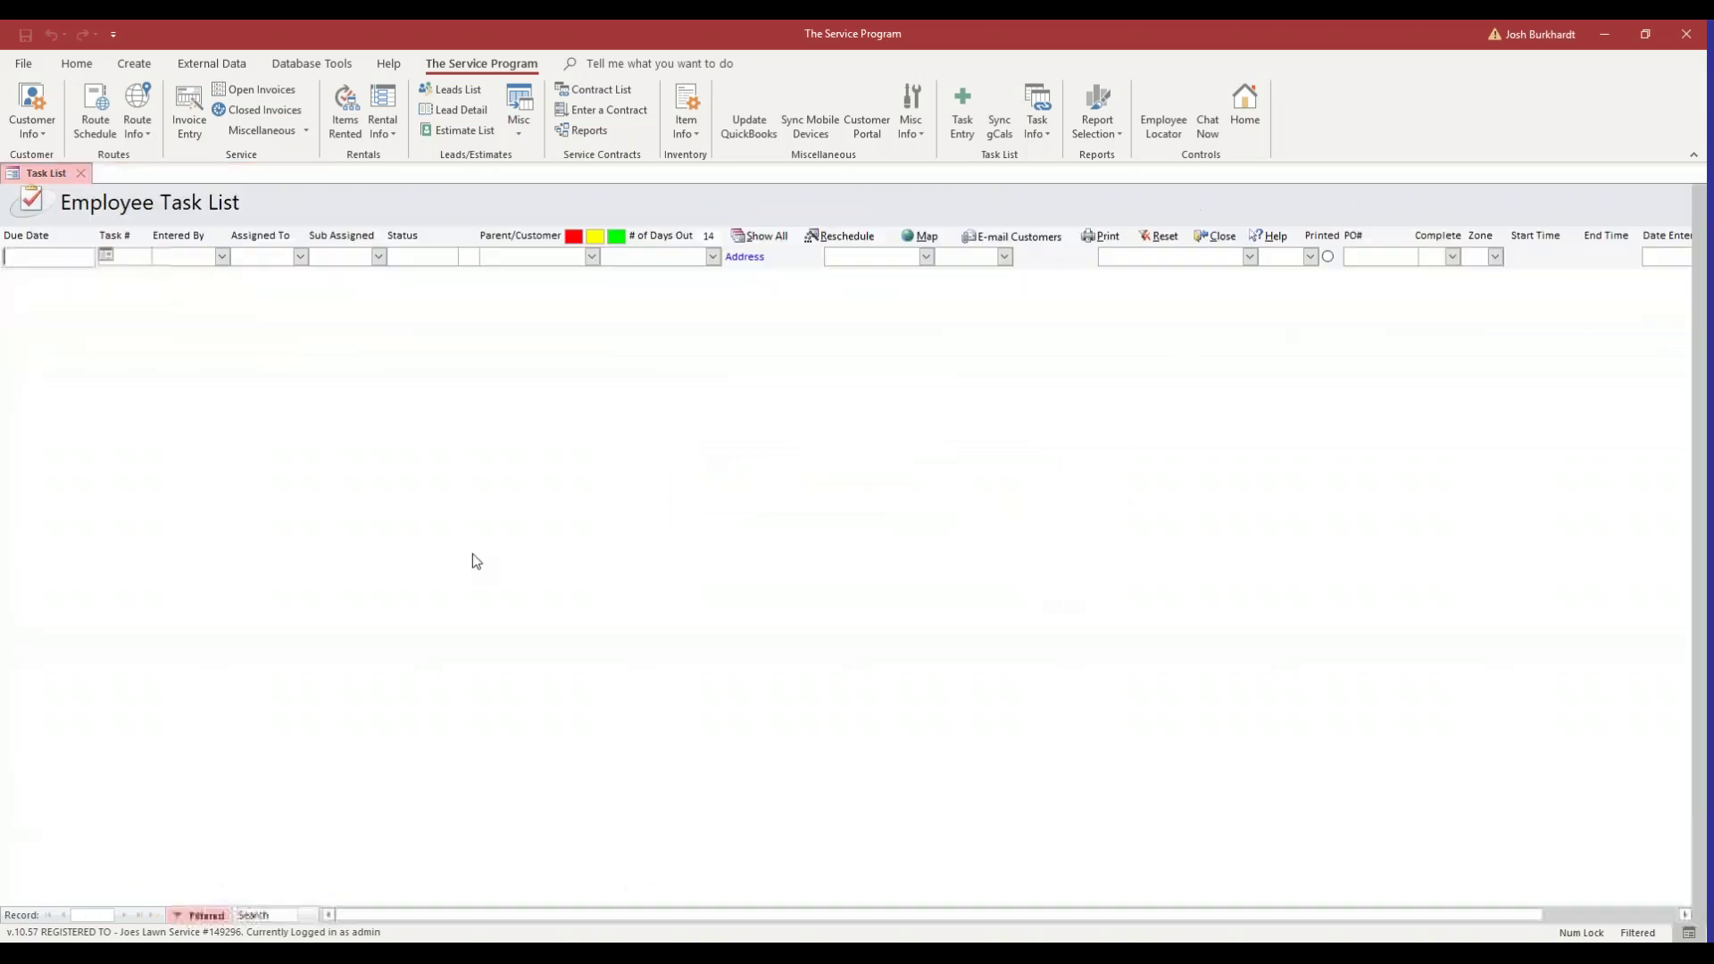
pyautogui.click(152, 135)
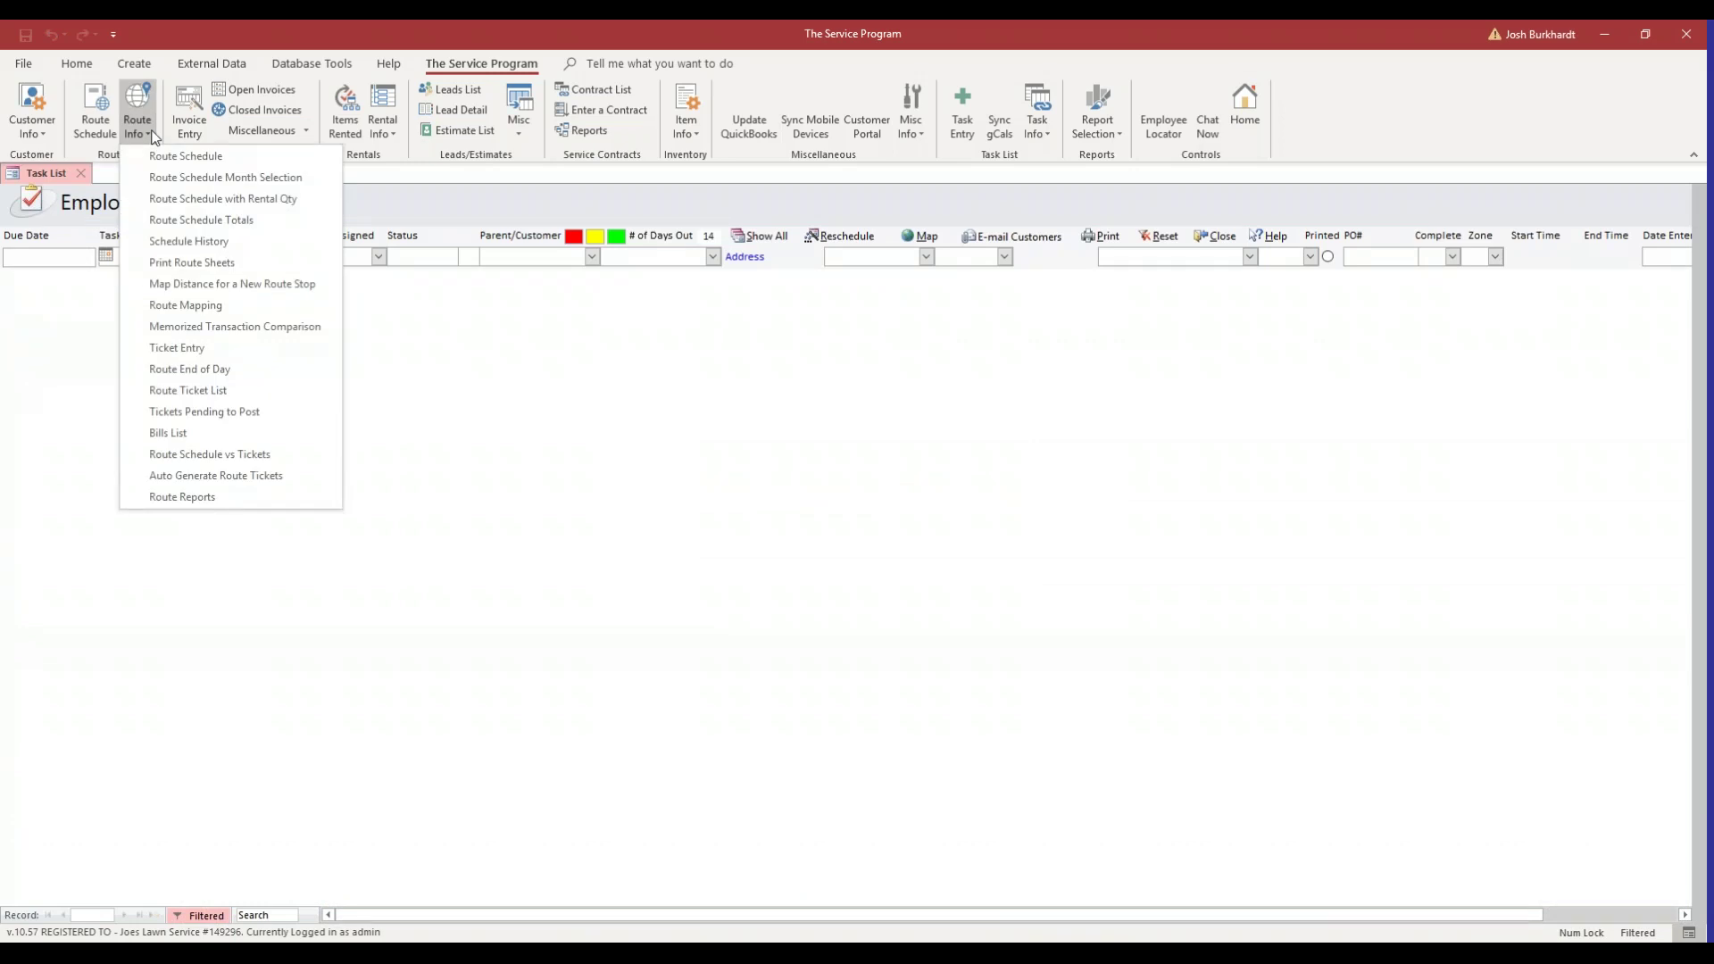
pyautogui.click(253, 414)
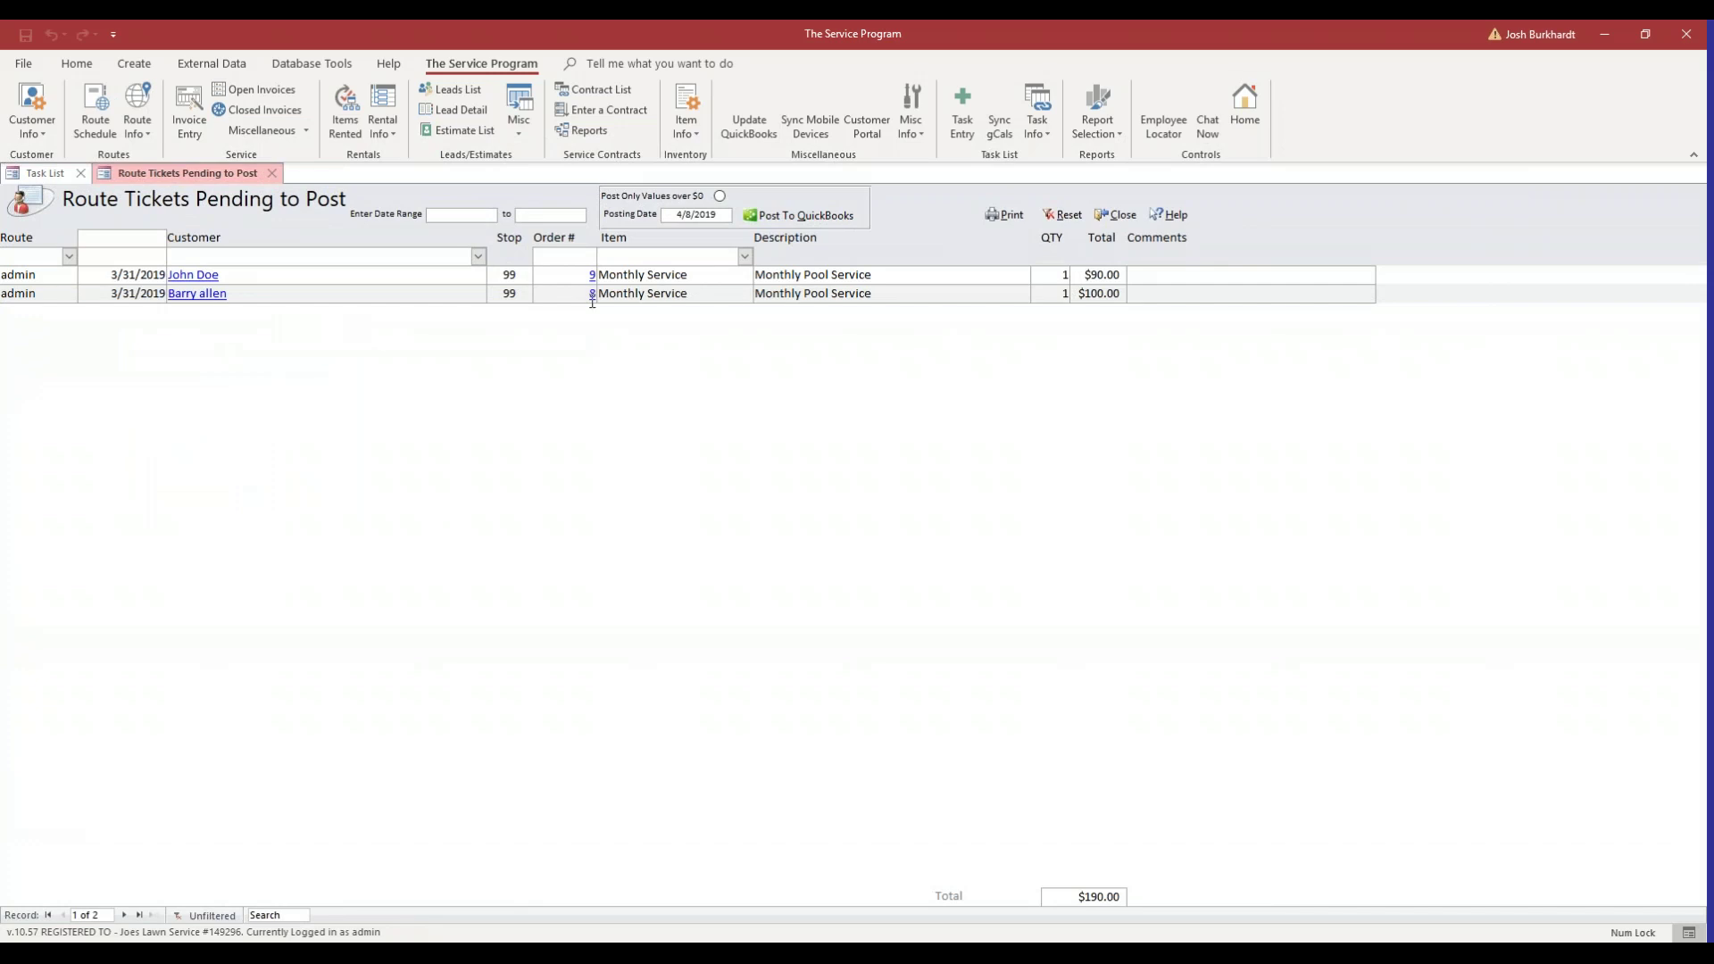
pyautogui.moveTo(327, 280); pyautogui.dragTo(111, 263)
pyautogui.moveTo(254, 295); pyautogui.dragTo(152, 300)
pyautogui.click(1000, 298)
pyautogui.click(1081, 275)
pyautogui.click(932, 292)
# Limit the pending route tickets to the date range 3/31/2019 to 3/31/2019.
pyautogui.click(511, 217)
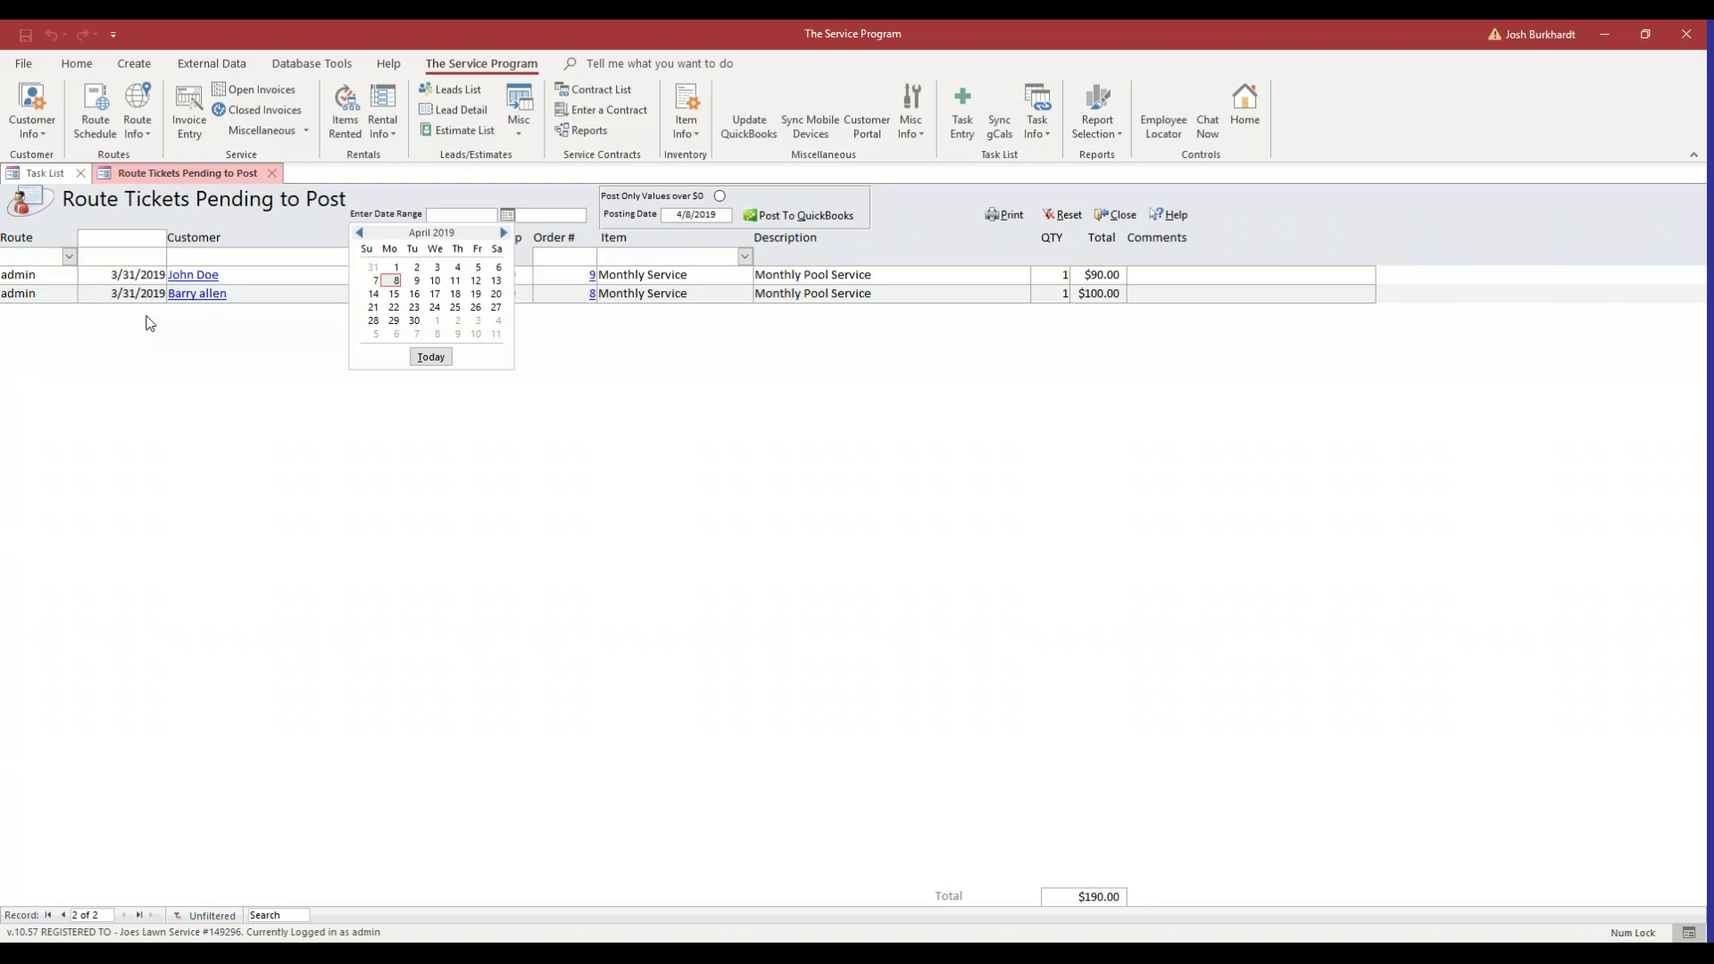
pyautogui.click(358, 234)
pyautogui.click(373, 334)
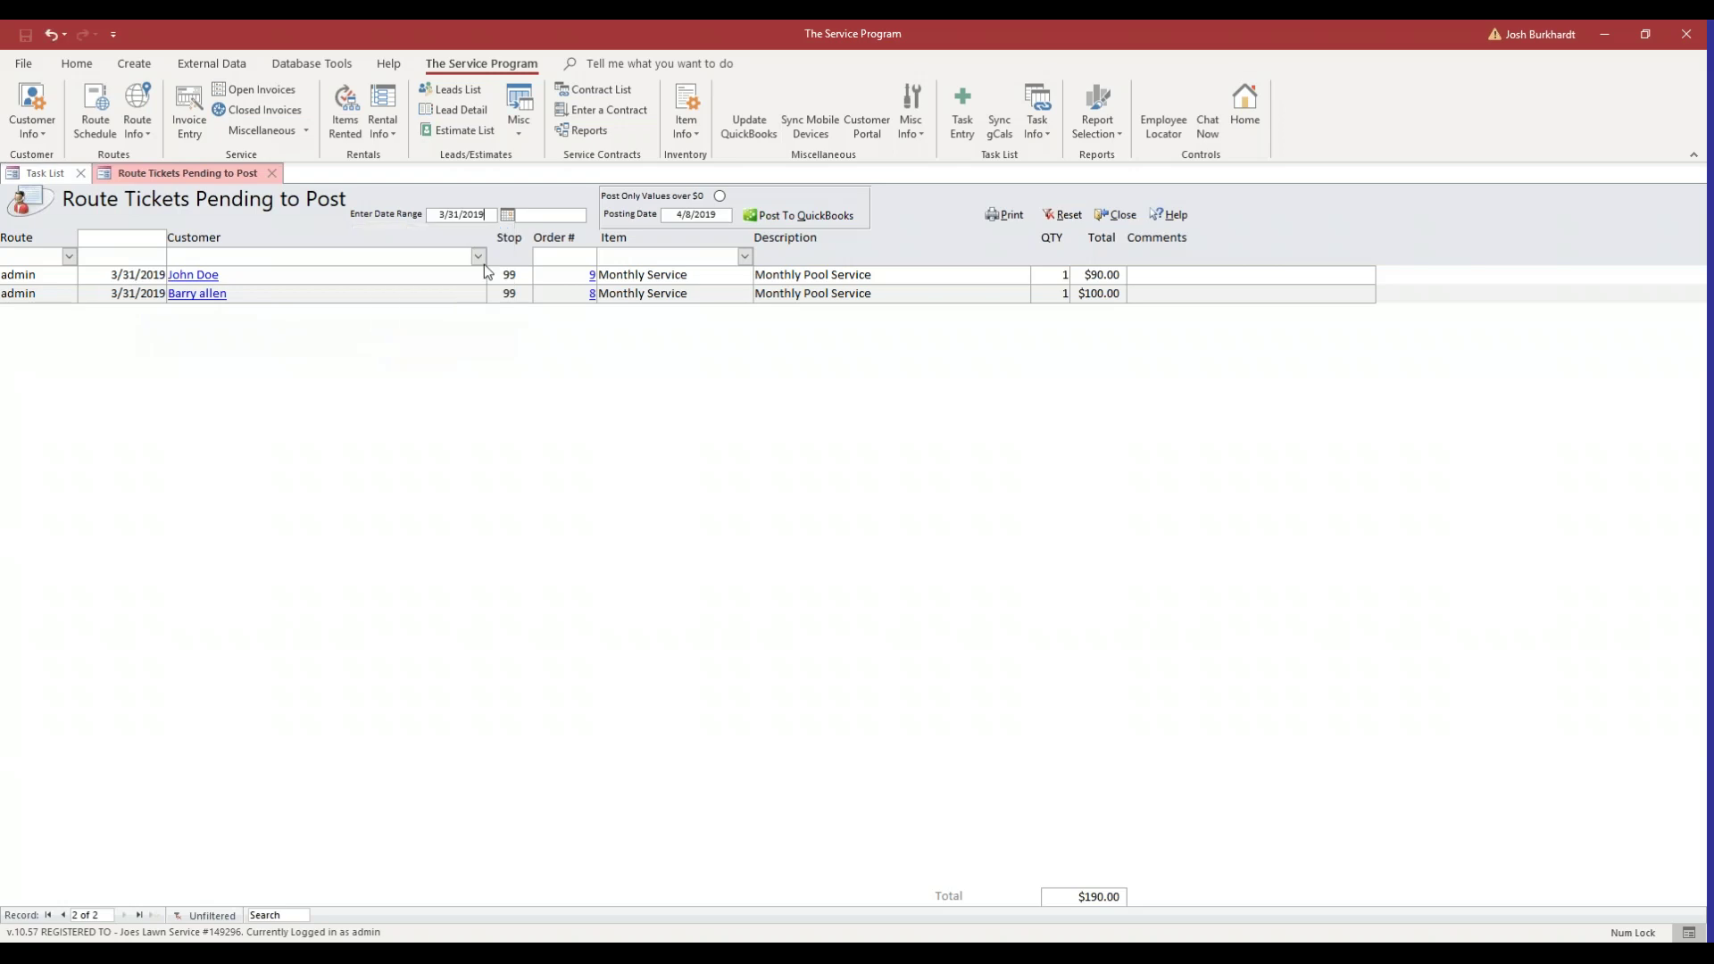
pyautogui.click(546, 219)
pyautogui.click(595, 215)
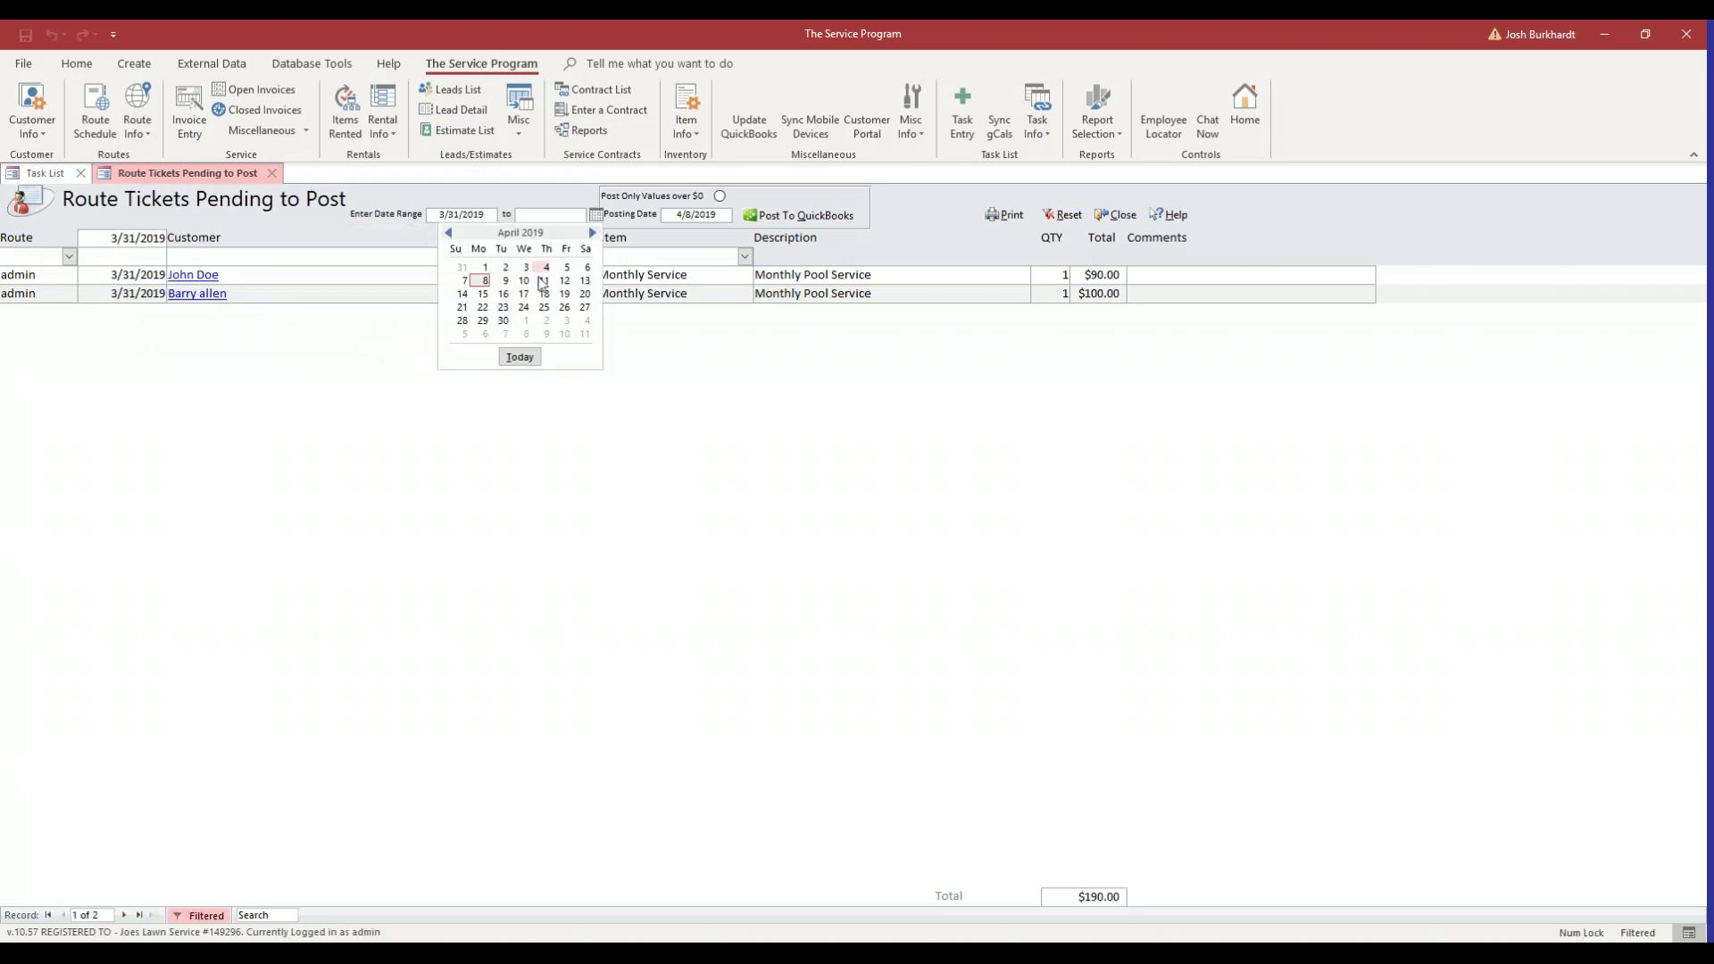
pyautogui.click(448, 234)
pyautogui.click(463, 334)
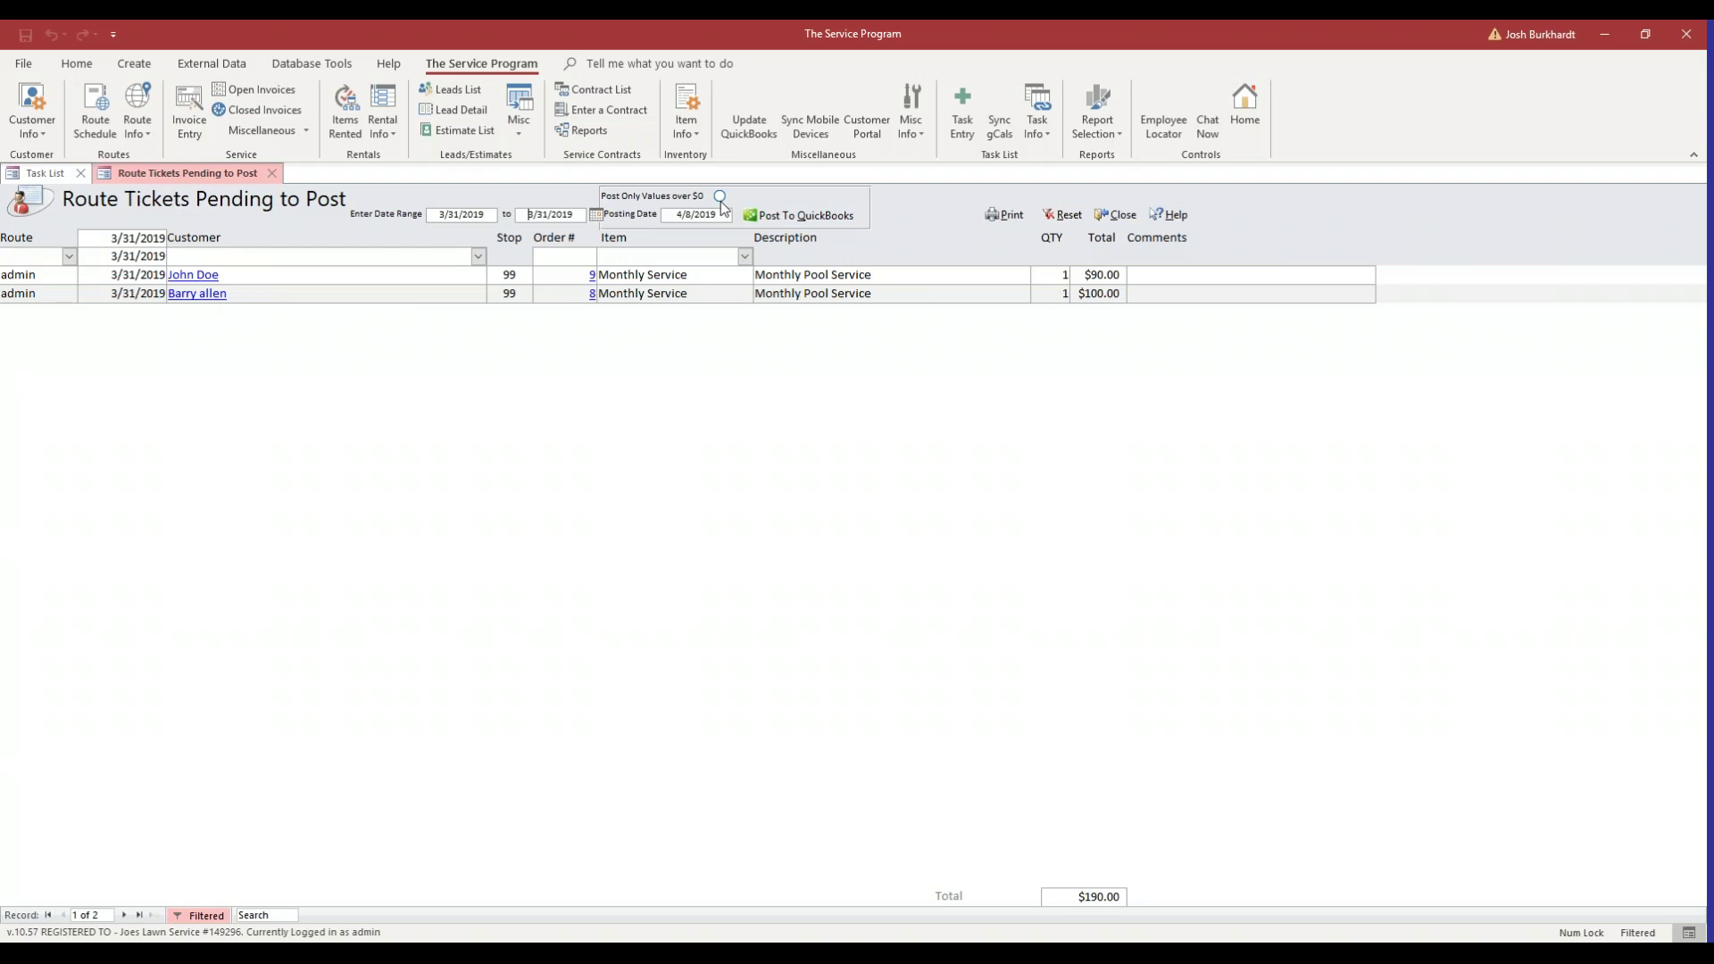
# Set the posting date for the pending route tickets to 3/31/2019.
pyautogui.click(723, 215)
pyautogui.click(741, 217)
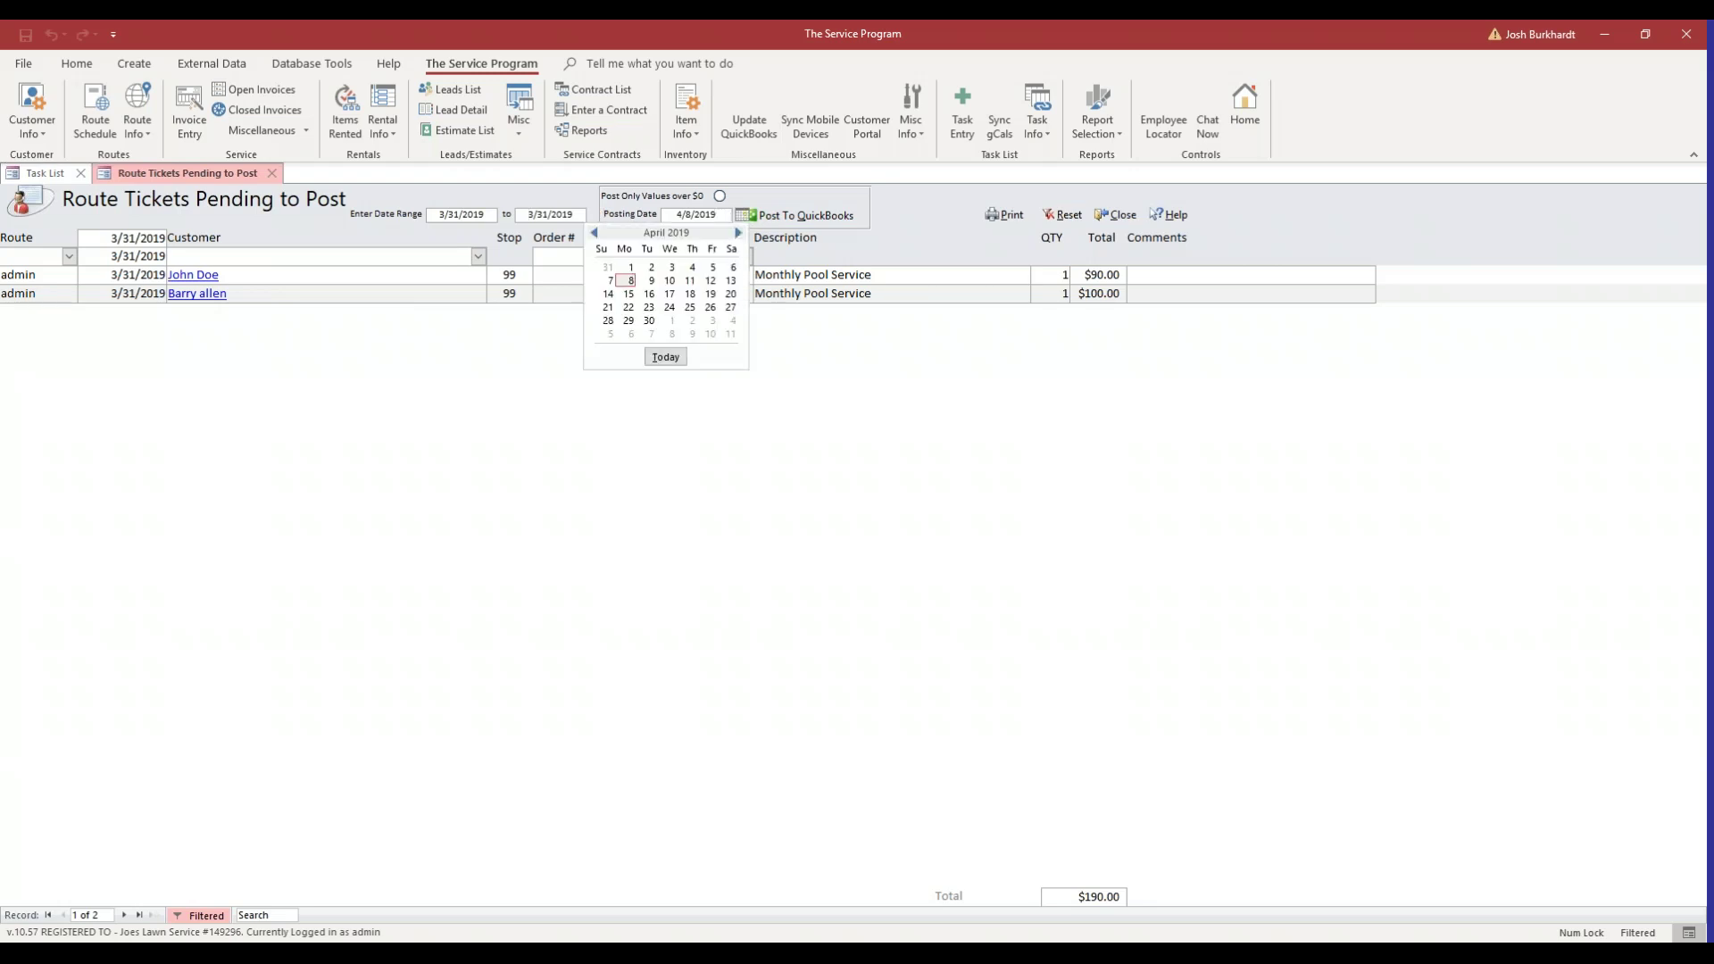
pyautogui.click(593, 233)
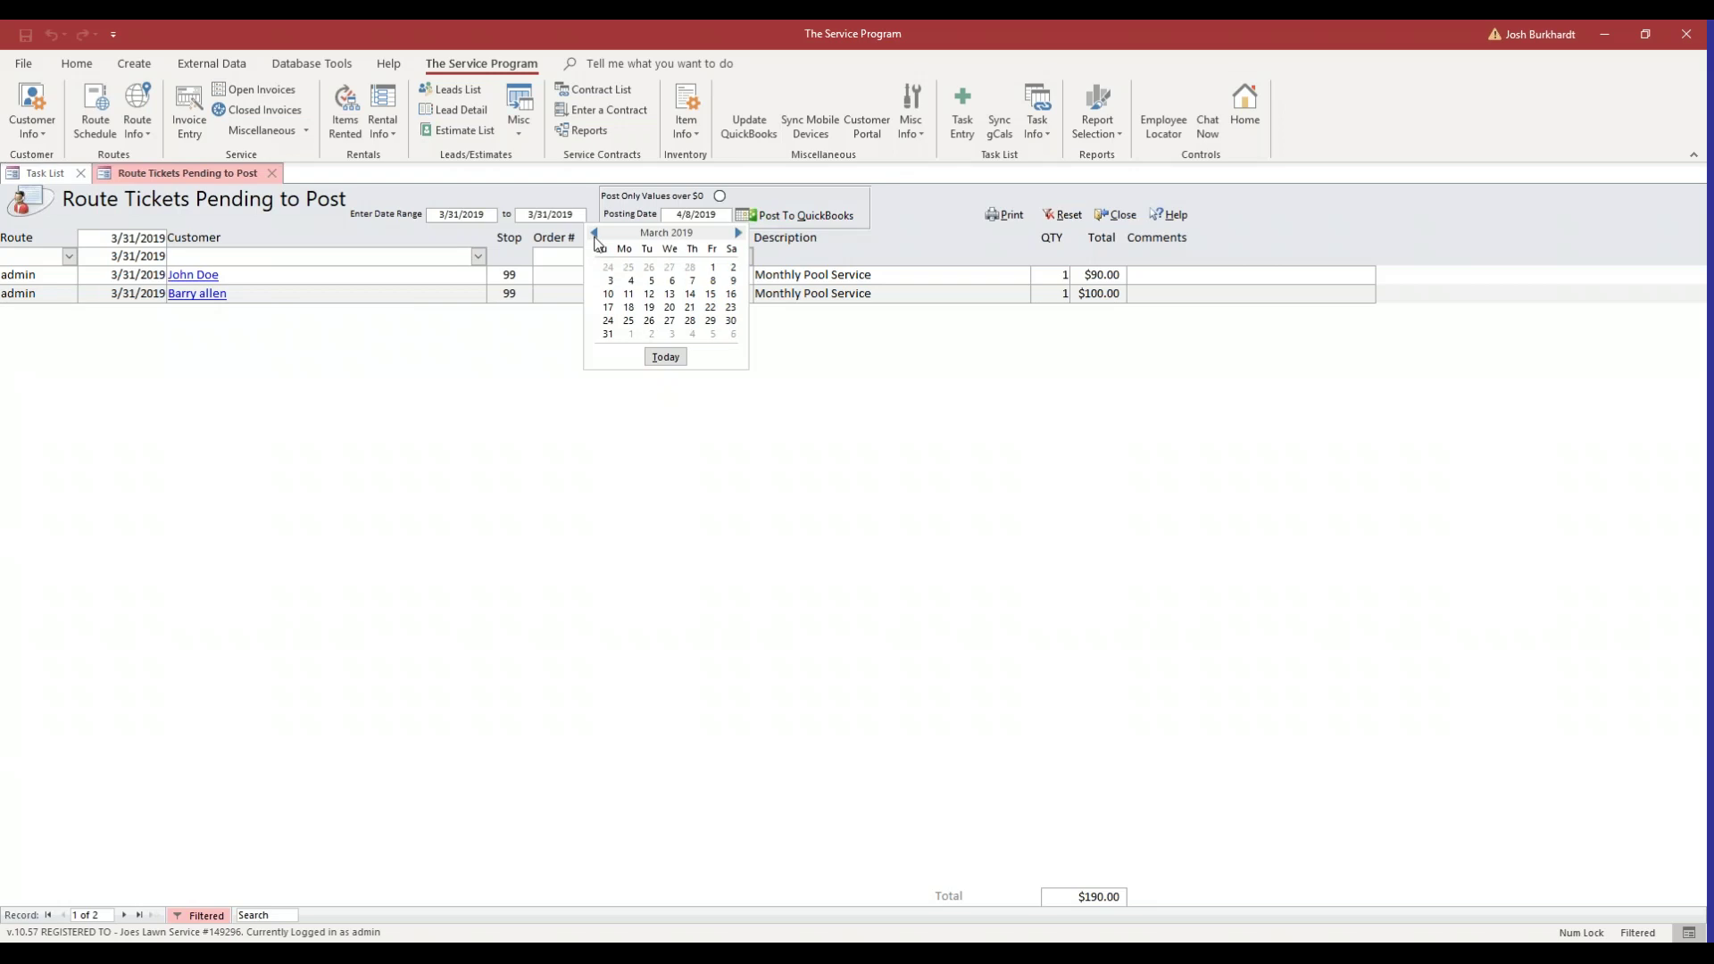
pyautogui.click(607, 334)
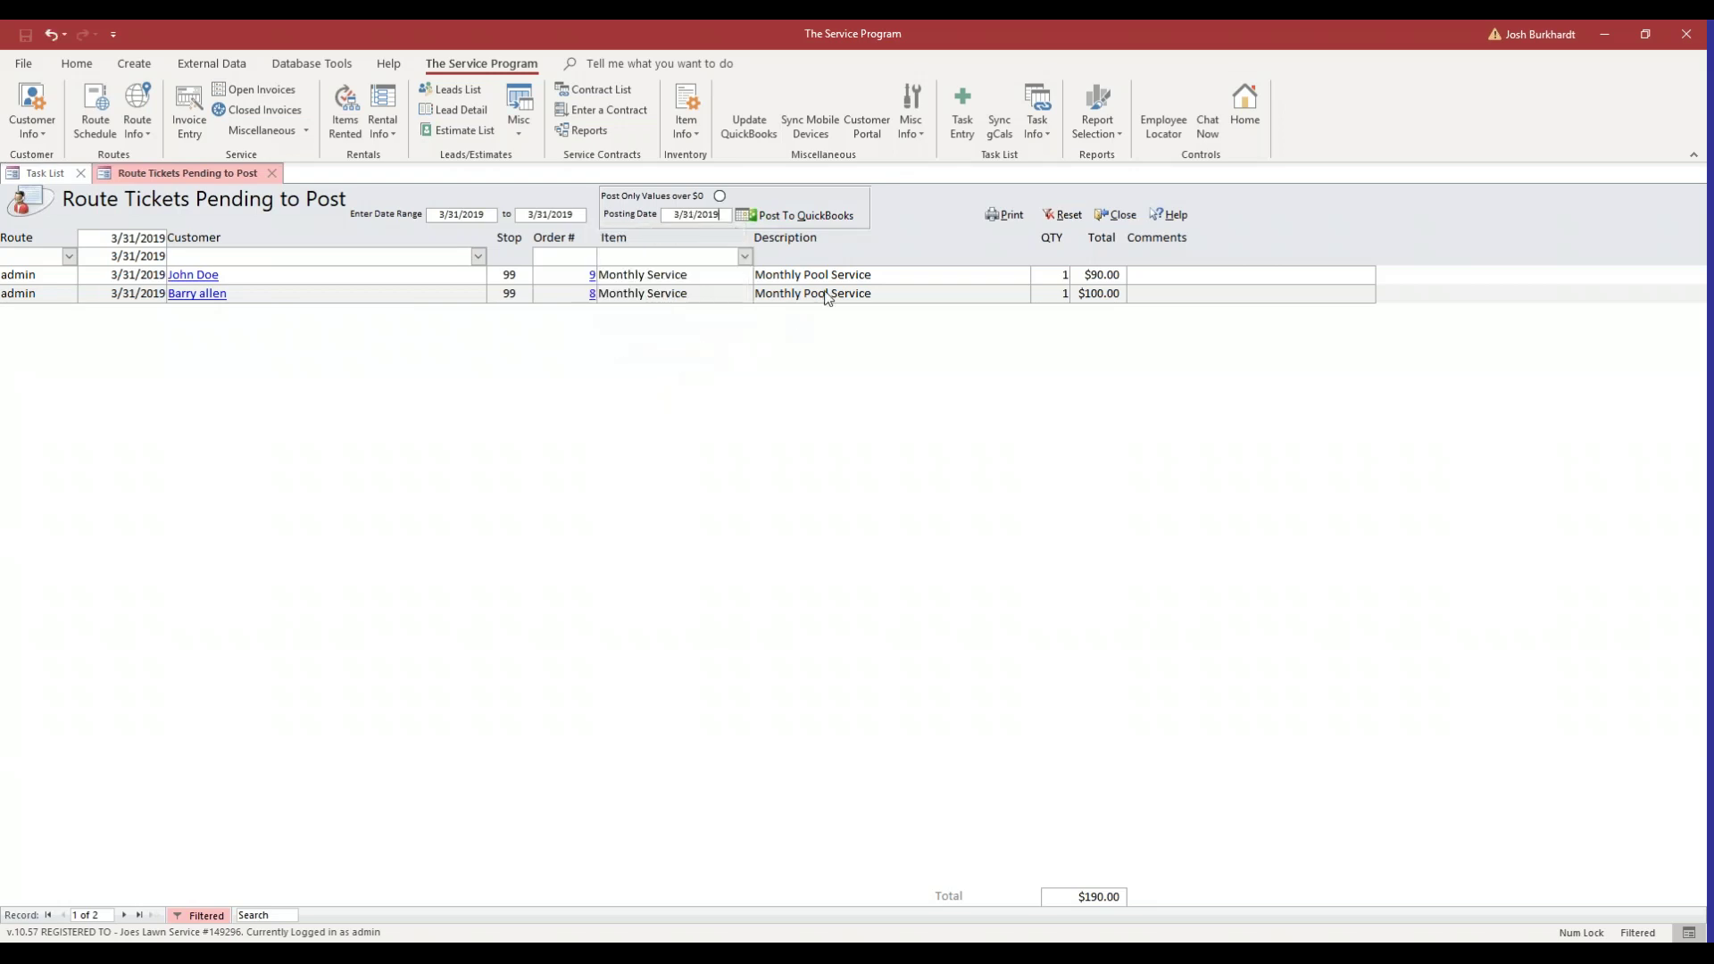
# Send the pending route tickets for posting to QuickBooks and accept the confirmation.
pyautogui.click(880, 279)
pyautogui.click(808, 217)
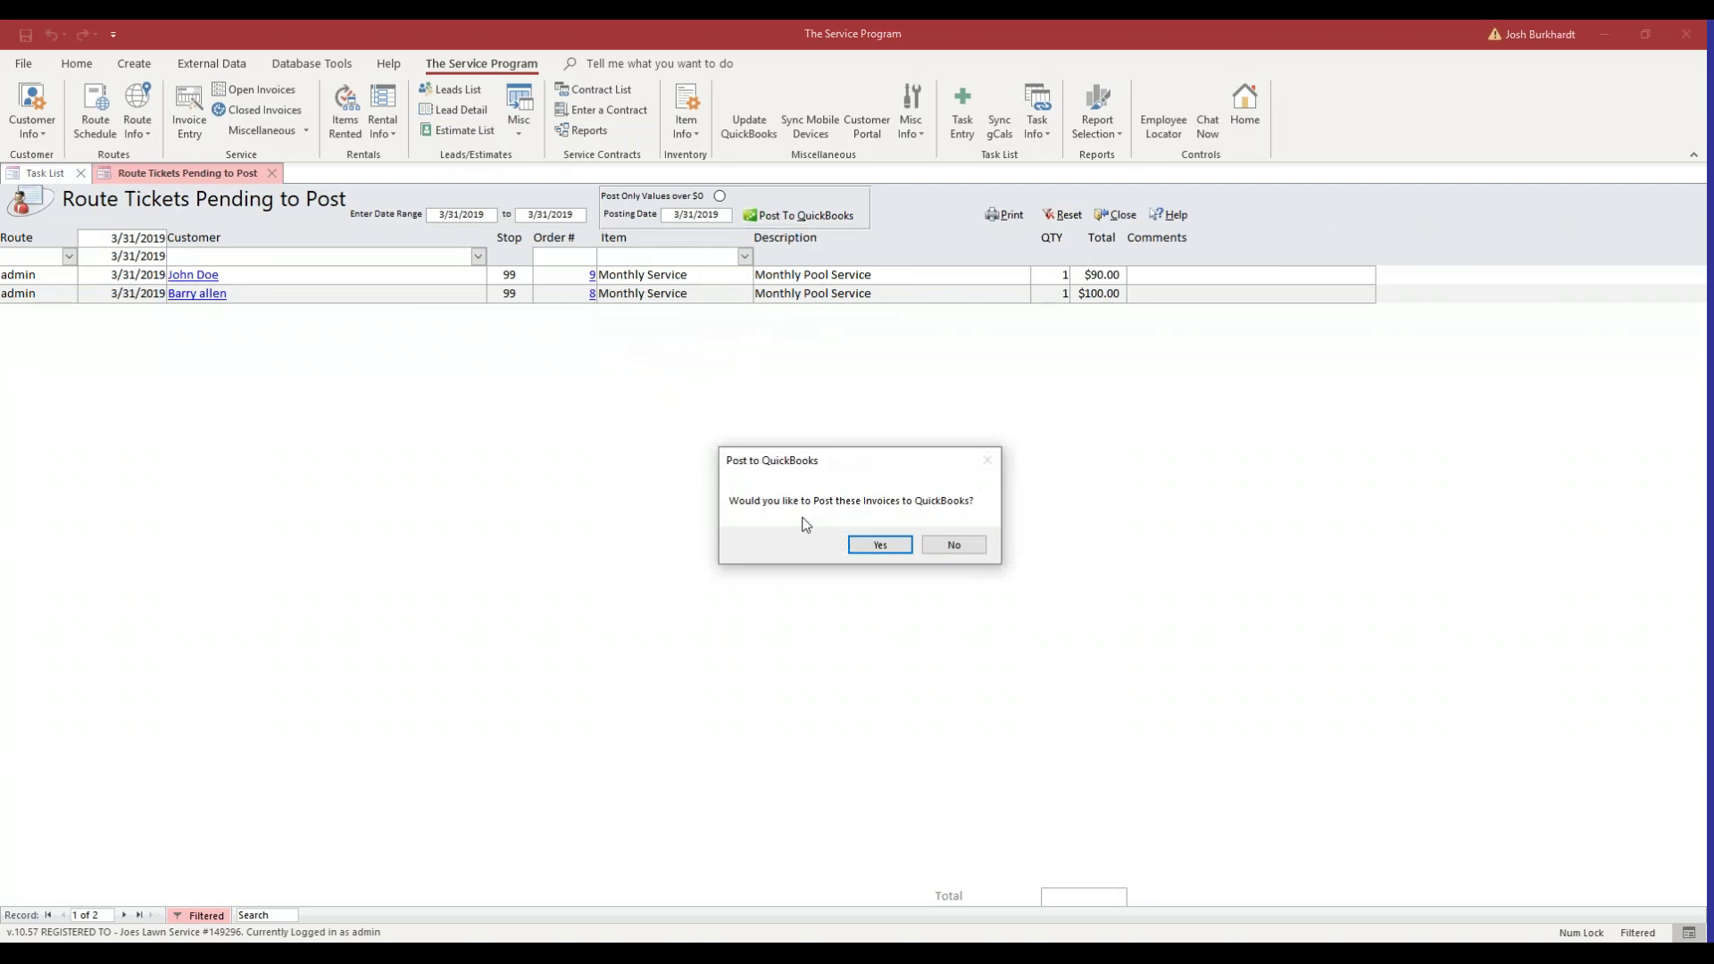
pyautogui.click(891, 539)
pyautogui.click(880, 545)
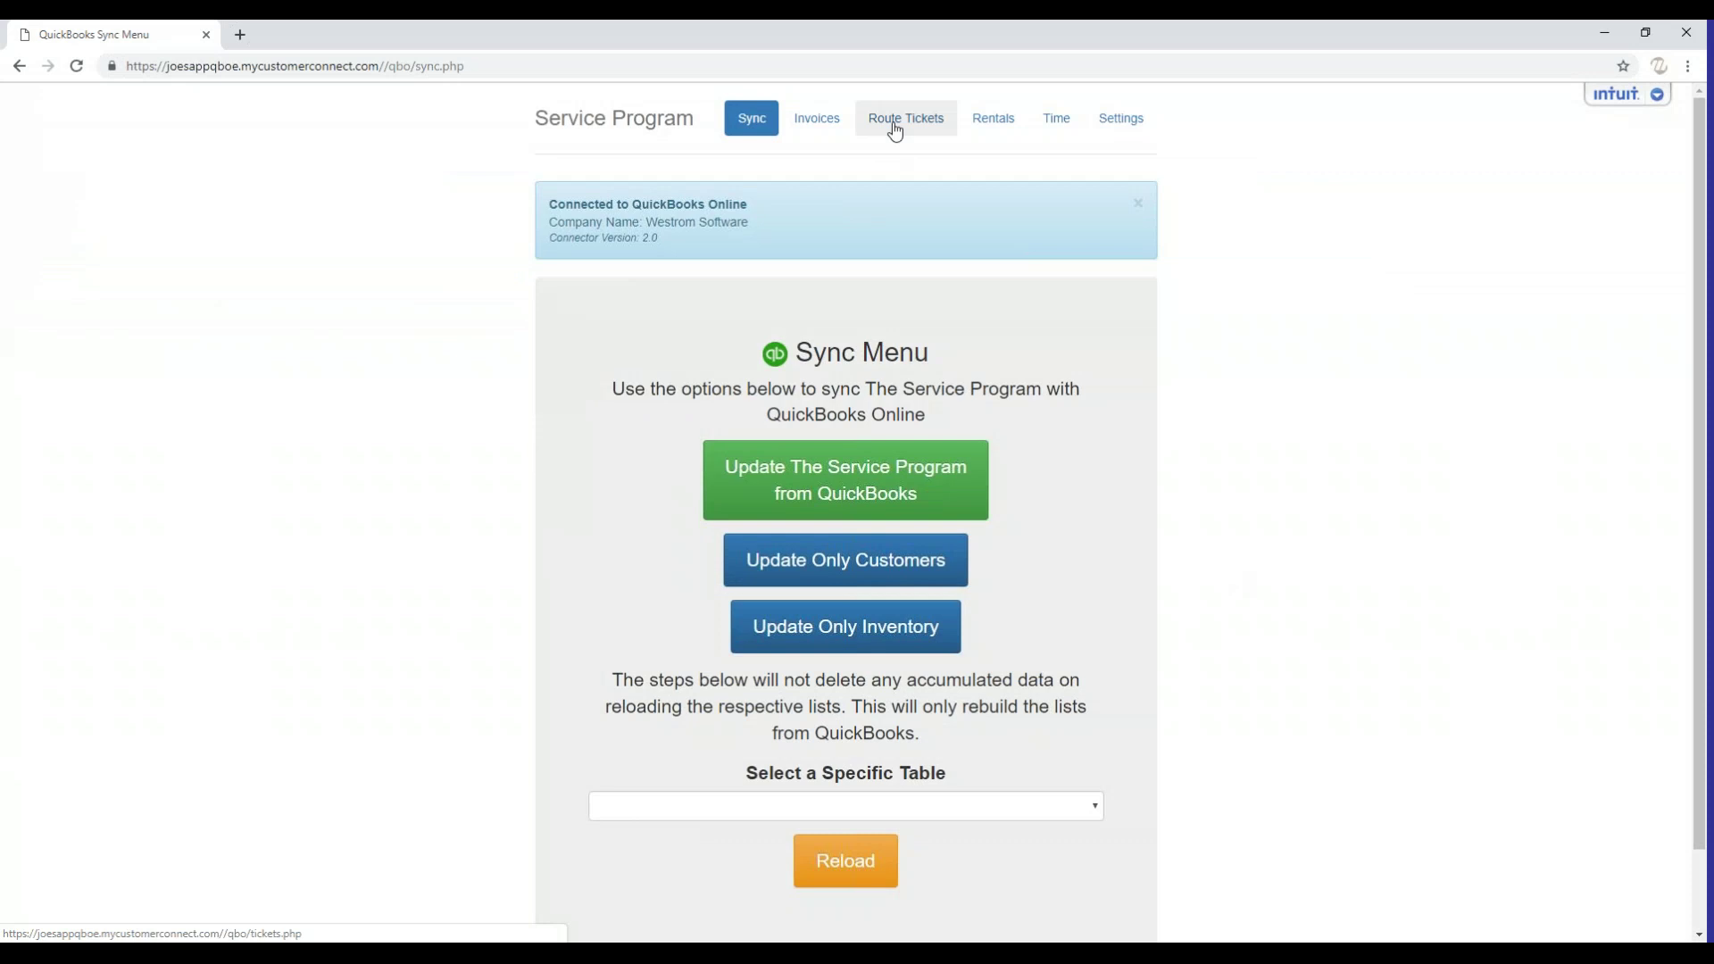
# Show the route tickets on the QuickBooks sync page in the browser and post them to QuickBooks.
pyautogui.click(928, 125)
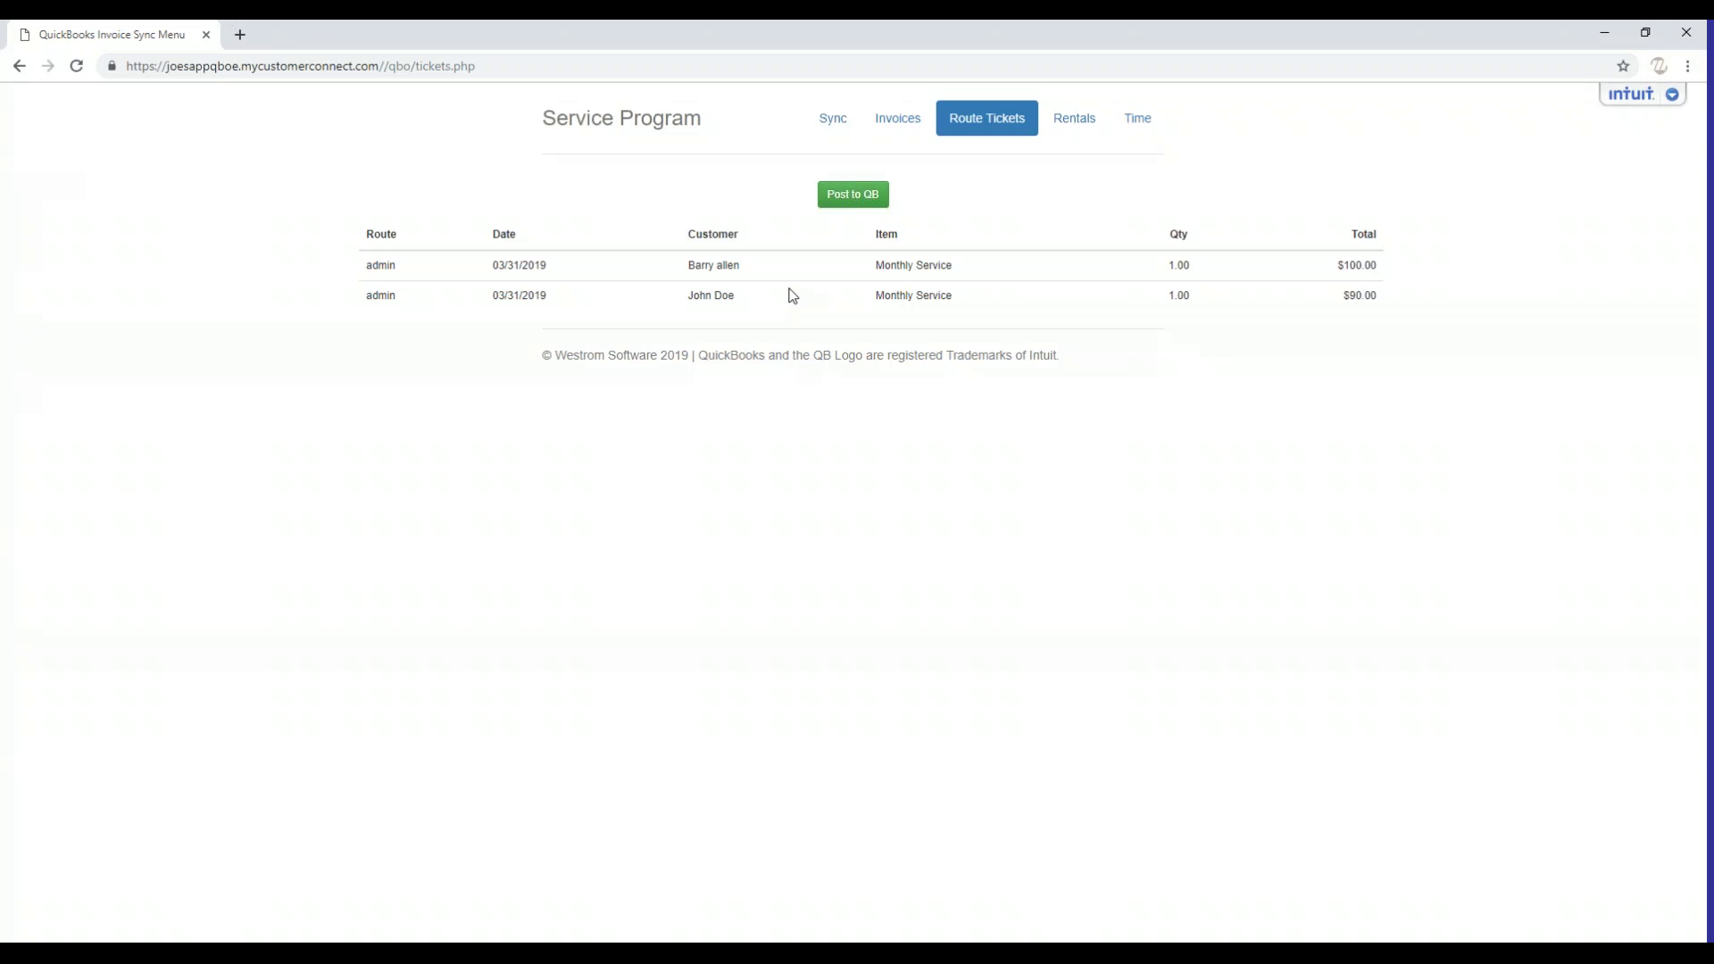
pyautogui.click(872, 205)
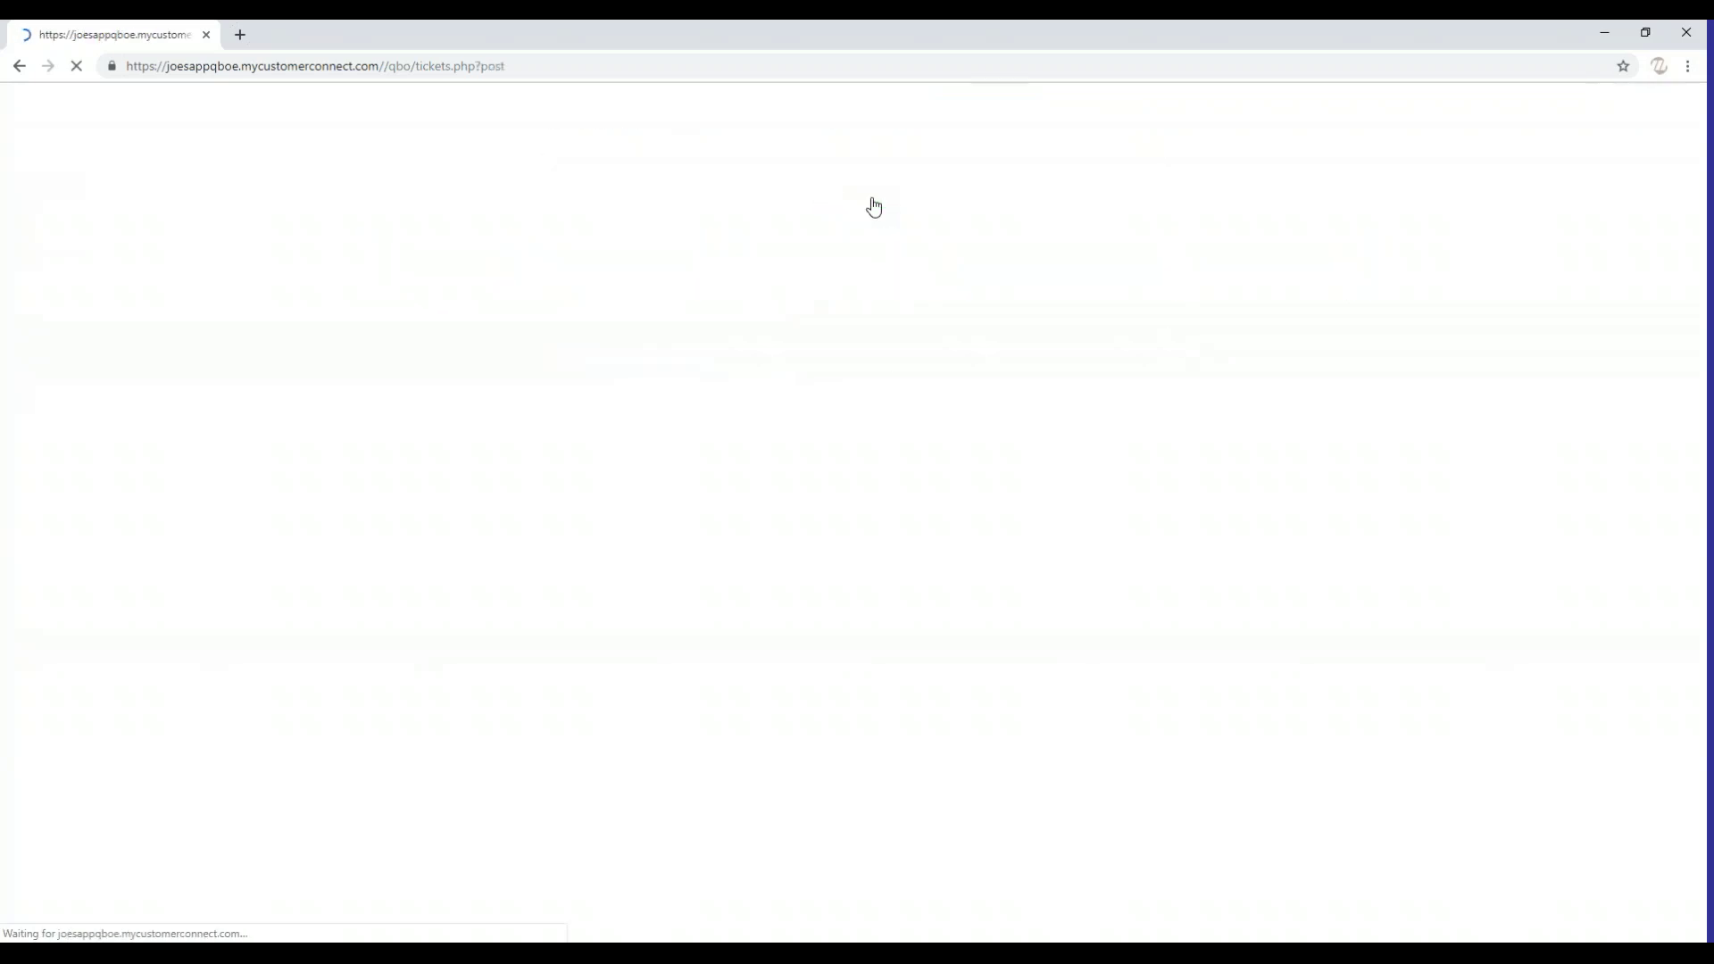